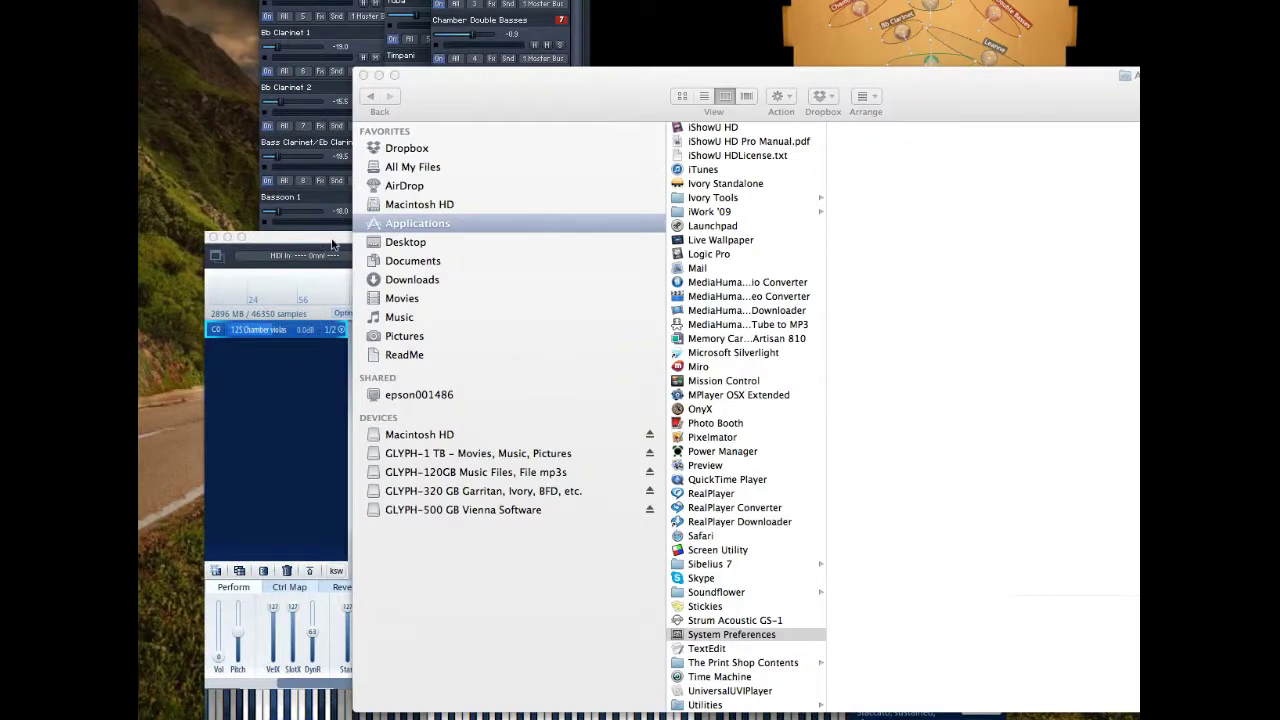
Bring the 5 Chamber Violas instrument window forward and try out its articulation cells, including sus, pLeg, det, piz and pPo.
click(333, 241)
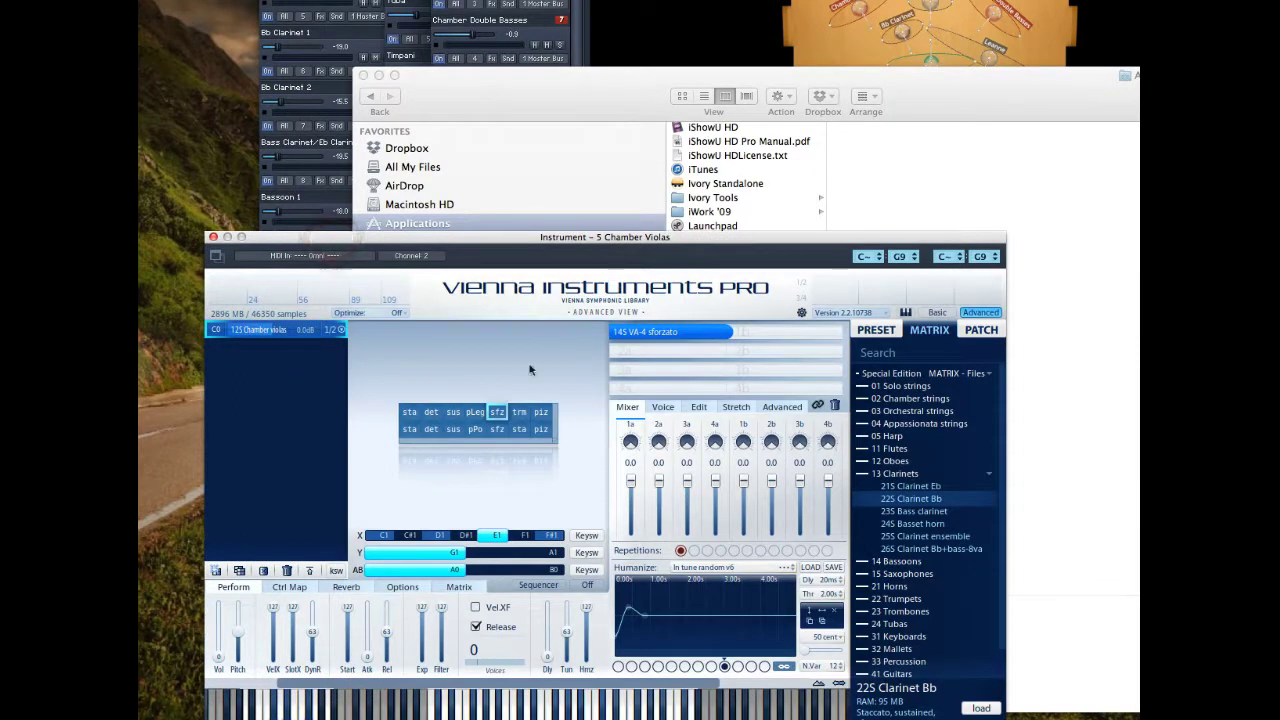
click(453, 414)
click(474, 411)
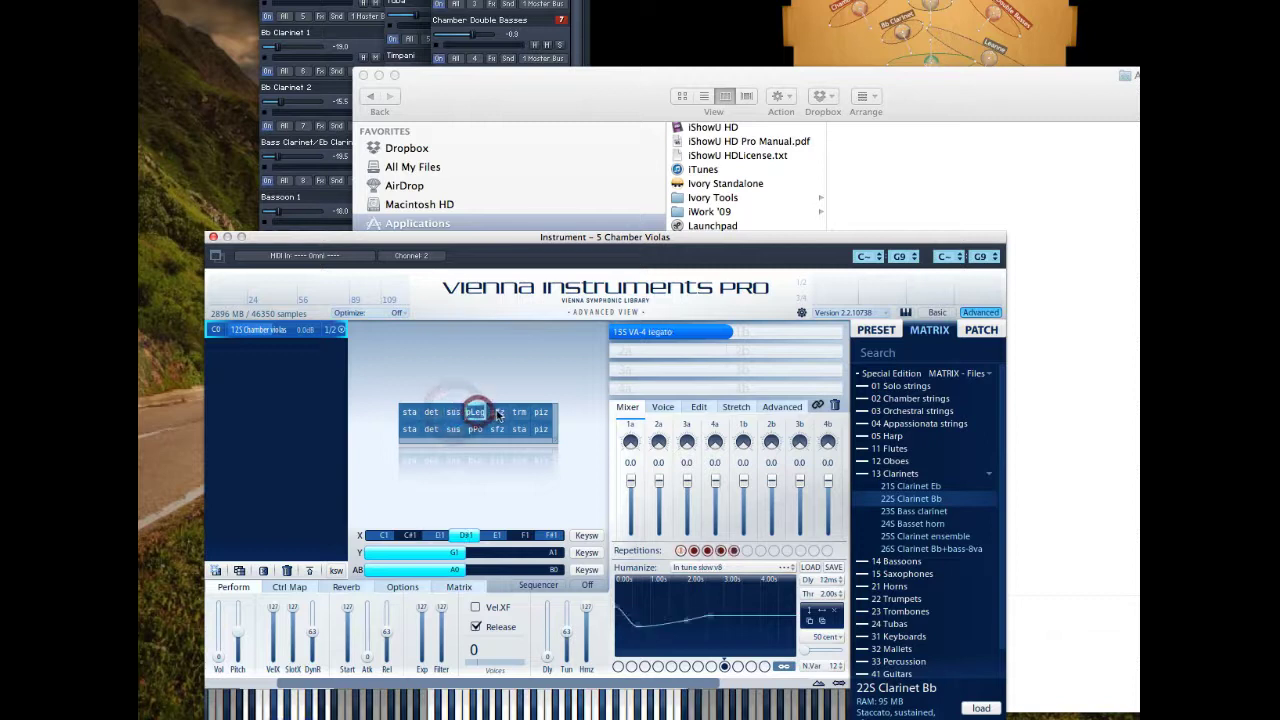
click(431, 416)
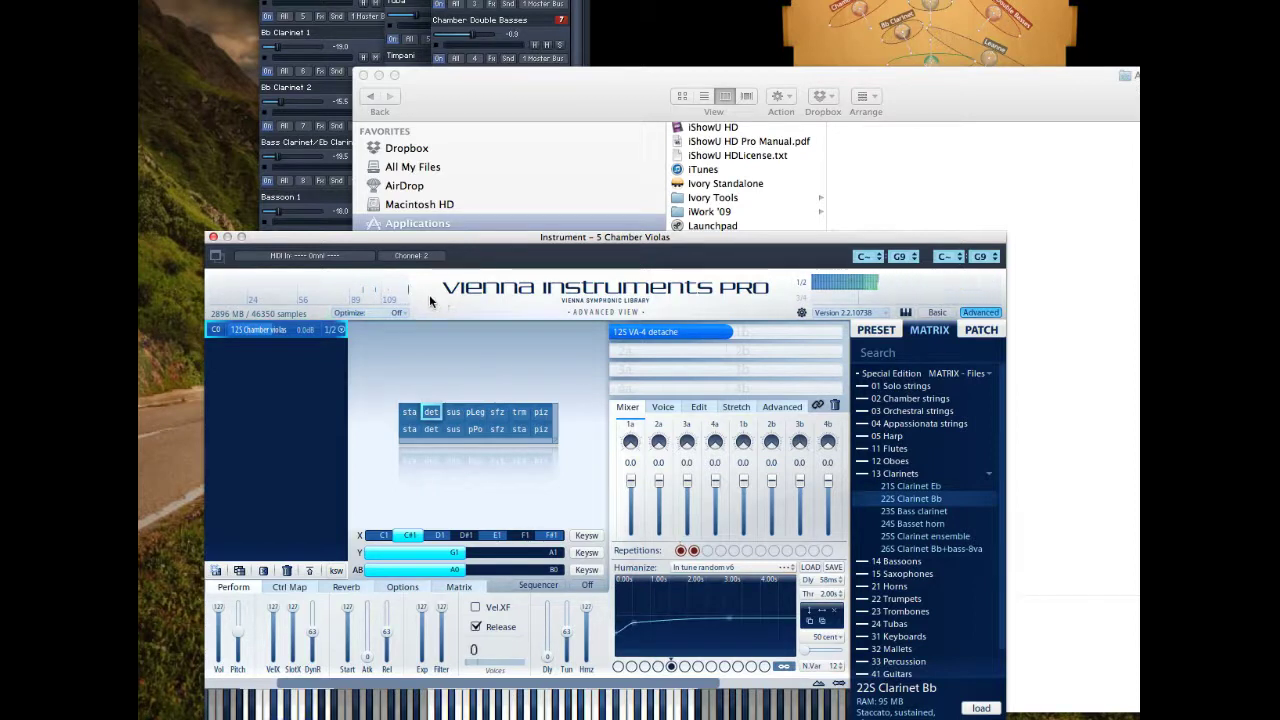
click(541, 413)
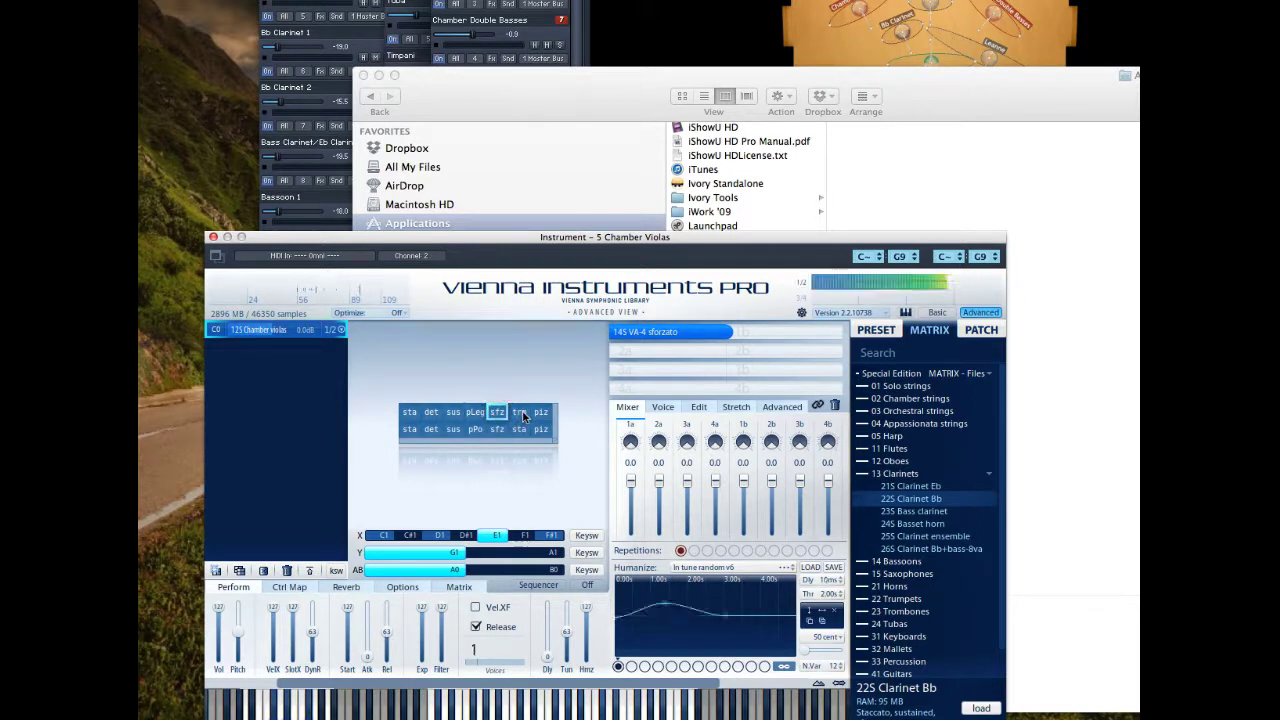
click(475, 429)
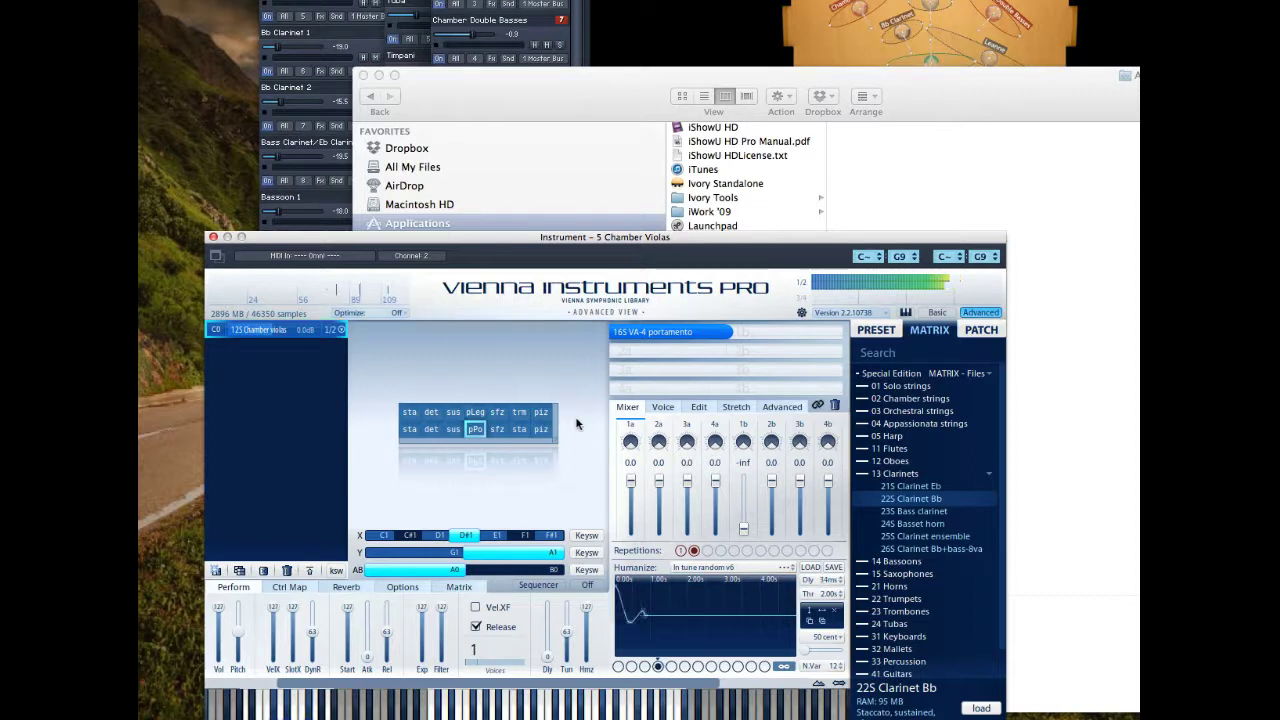
Go through the sfz, trm, pLeg, sus, det and piz articulation cells, and leave the upper row's pLeg cell selected.
click(496, 413)
click(519, 414)
click(478, 413)
click(453, 413)
click(432, 413)
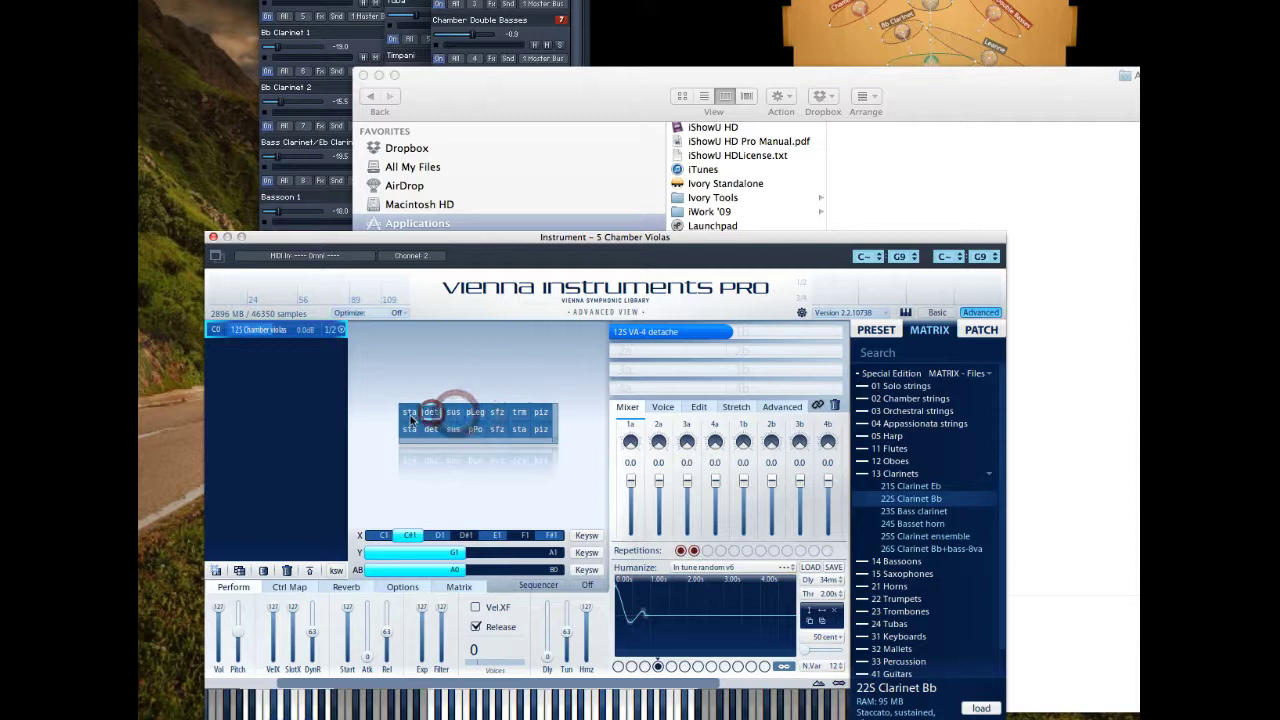
click(519, 413)
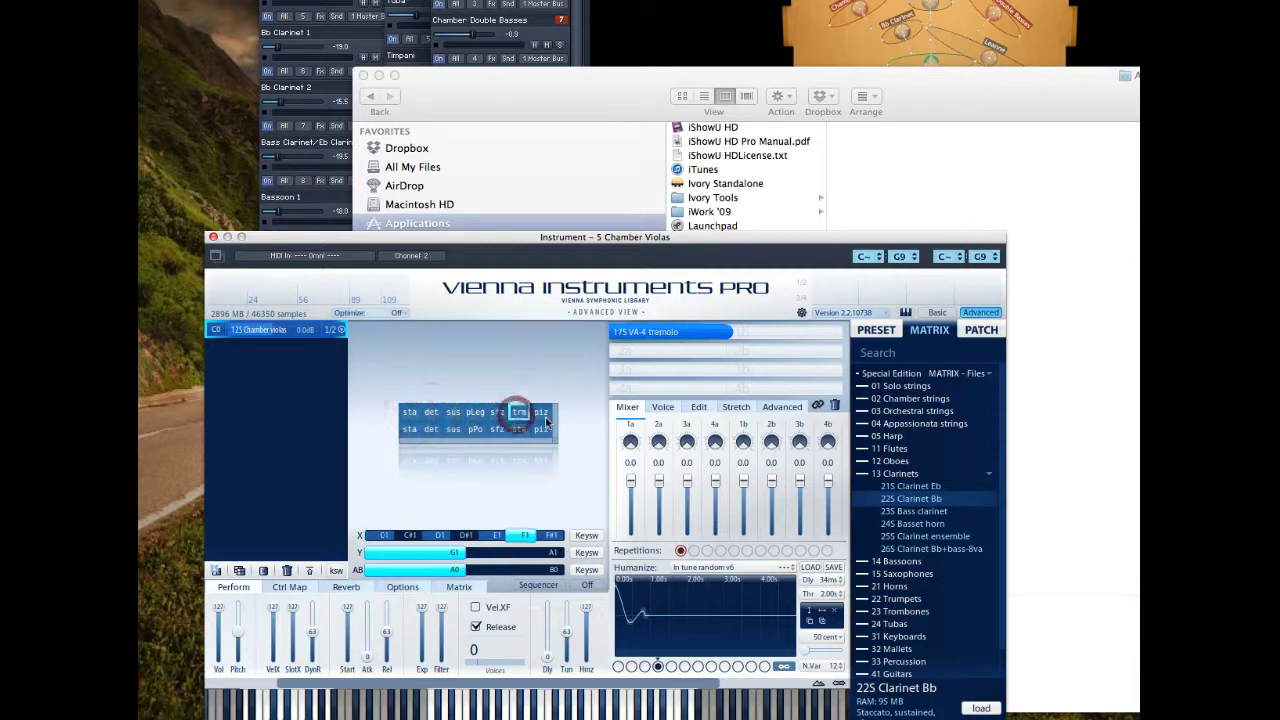
click(541, 413)
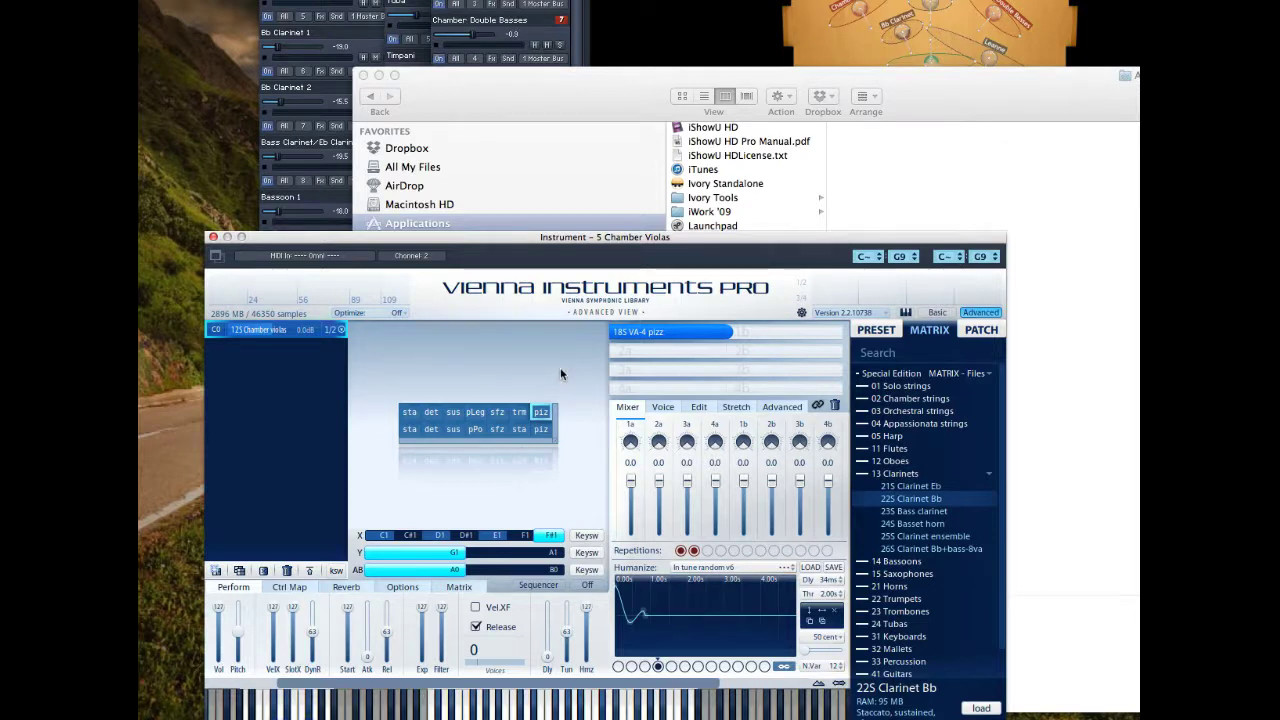
click(478, 411)
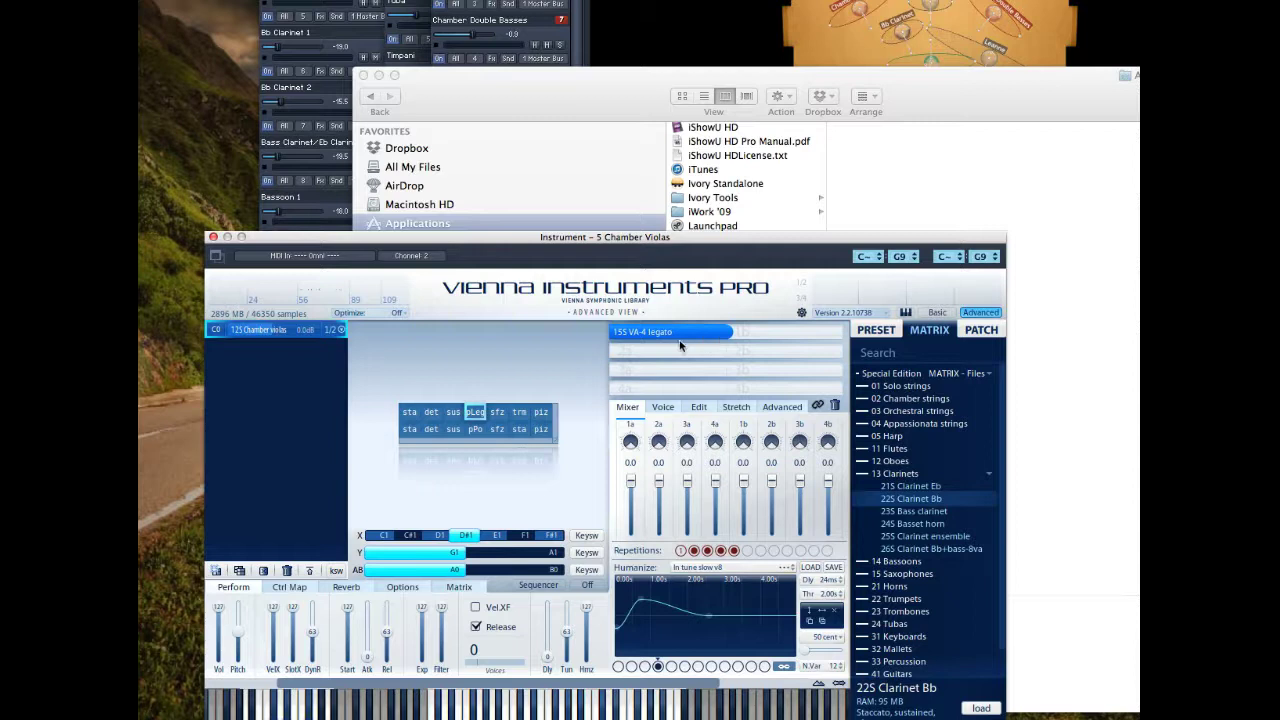
Examine the A - Strings matrix files for 26 Violas appassionata, including the contents of Matrix - Sordino LEVEL 1.
drag(841, 234, 775, 236)
scroll(810, 493, down, 2)
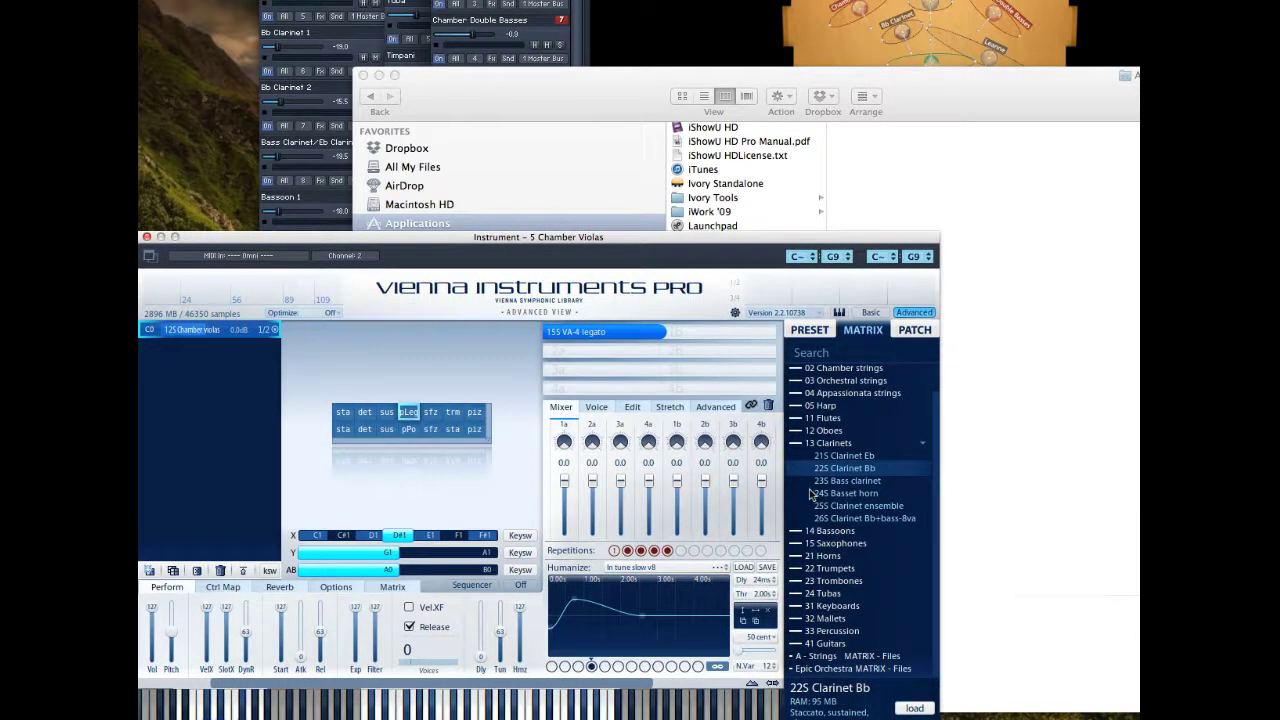
scroll(810, 493, up, 2)
scroll(805, 493, down, 2)
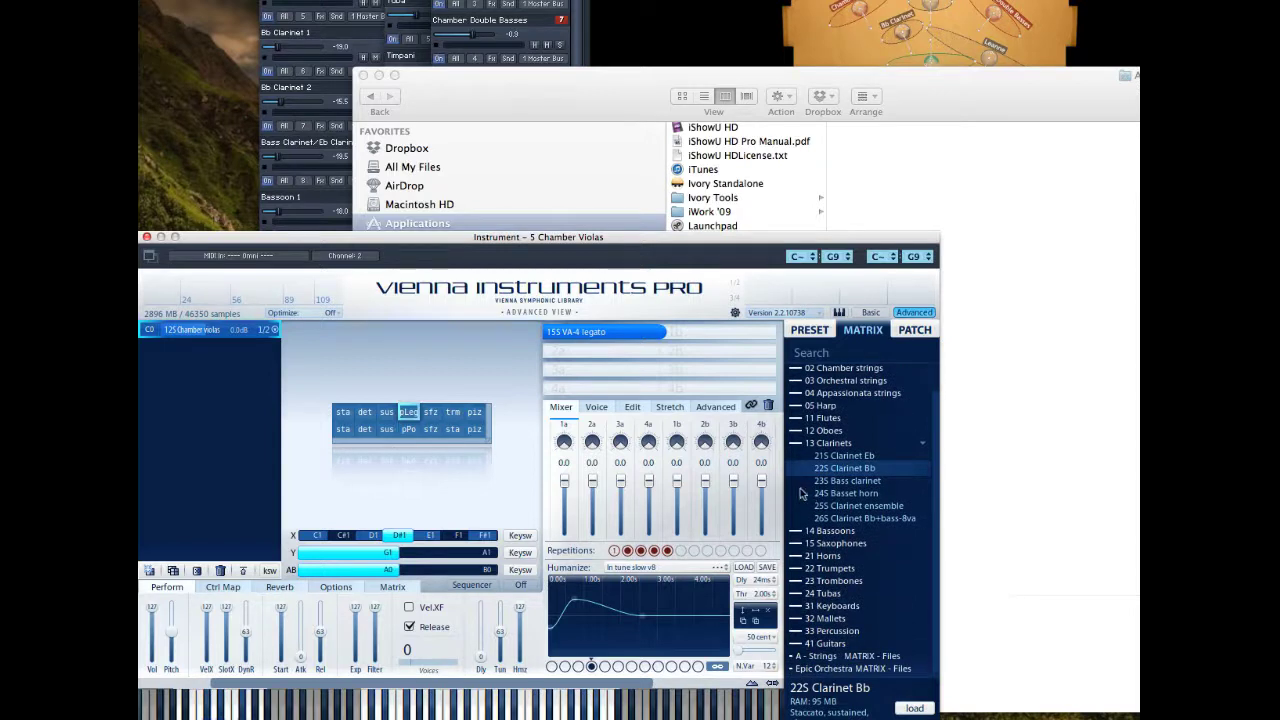
click(792, 657)
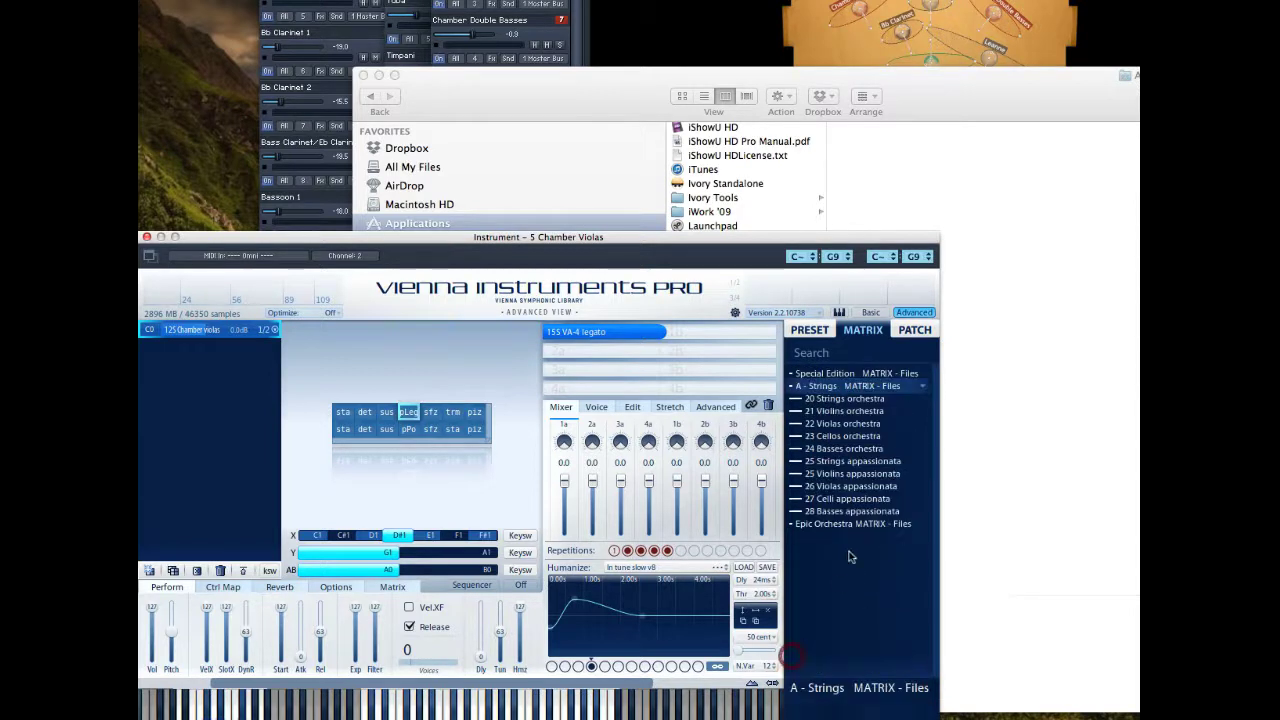
click(797, 487)
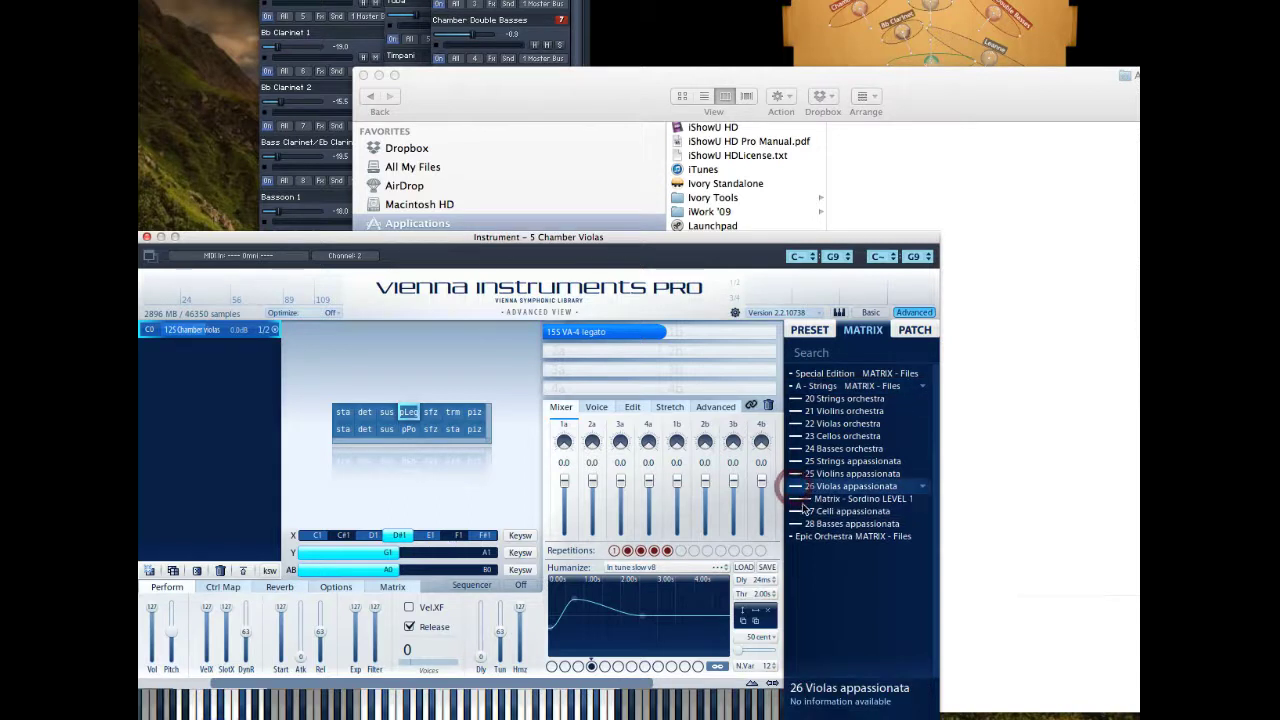
click(798, 498)
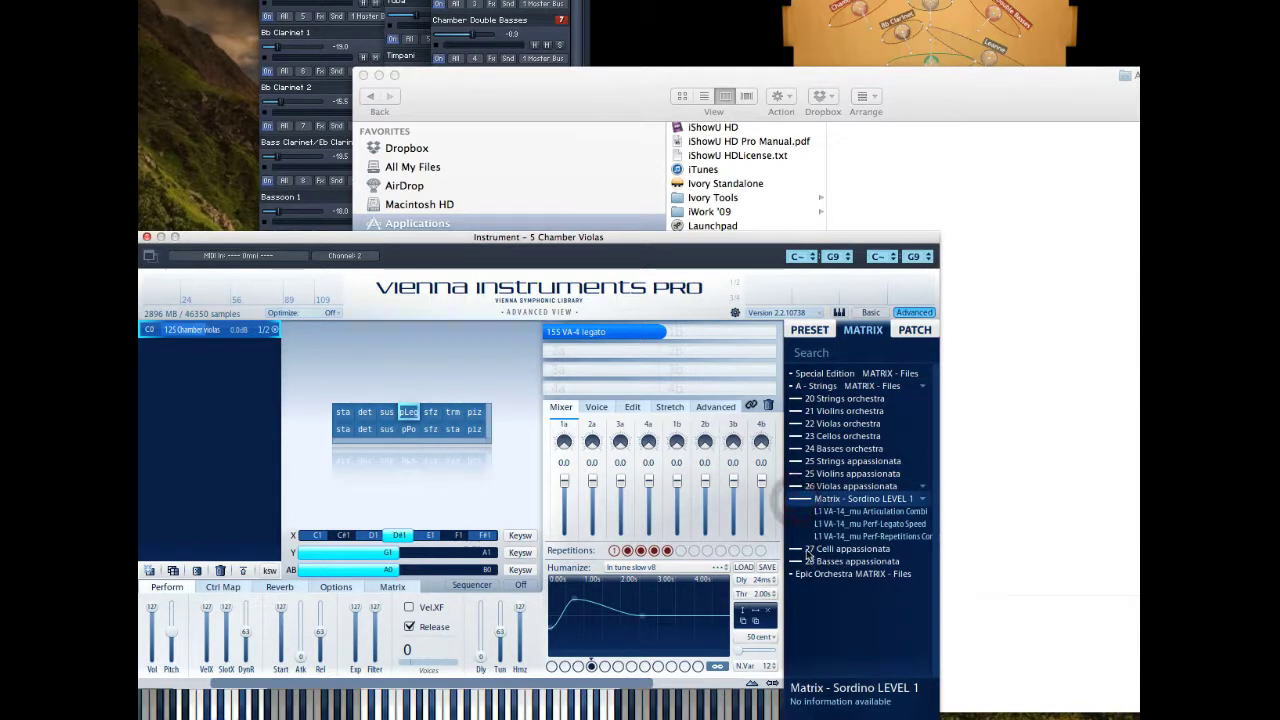
Examine the A - String patches for 26 Violas appassionata, including the 41 Sordino PERF INTERVAL FAST folder.
click(912, 334)
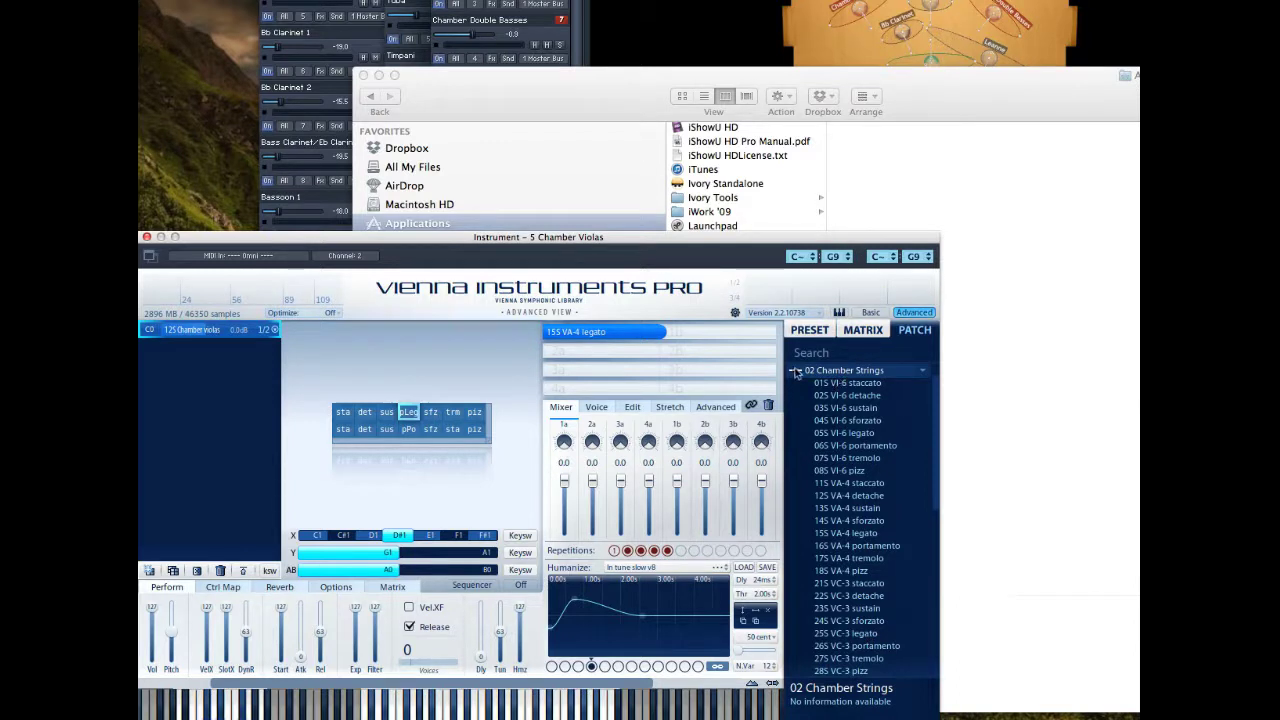
click(797, 372)
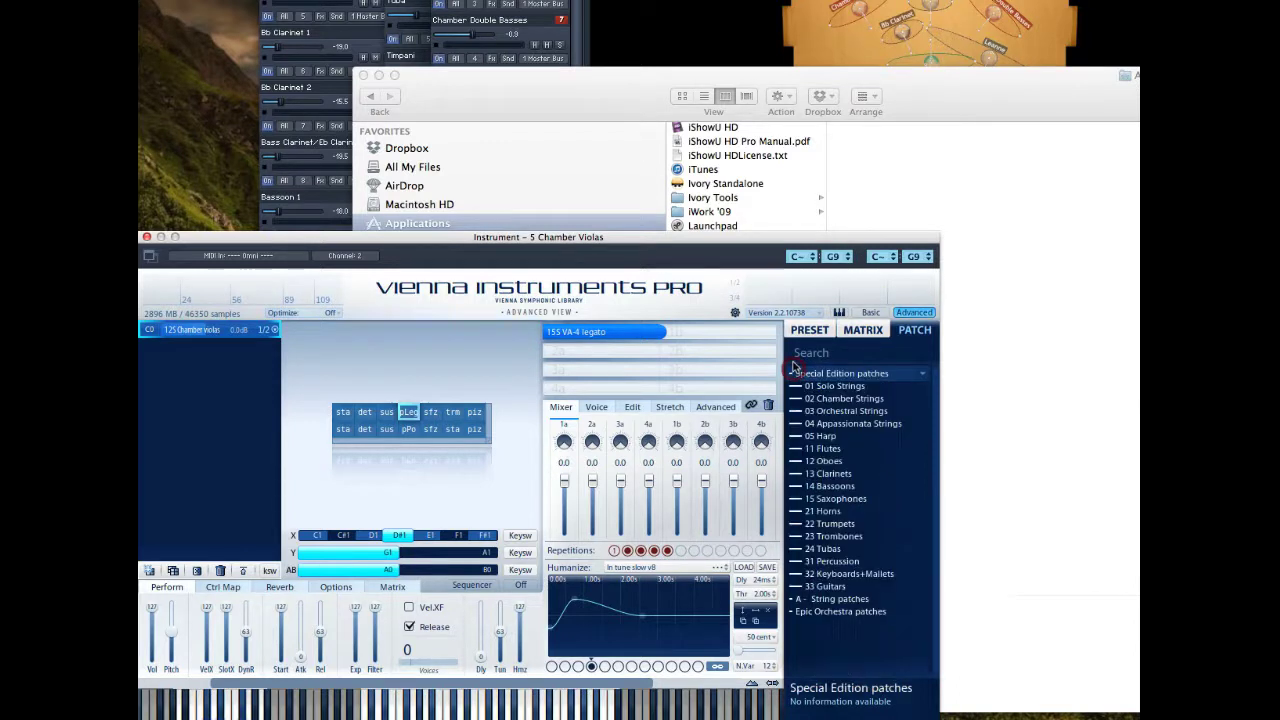
click(794, 600)
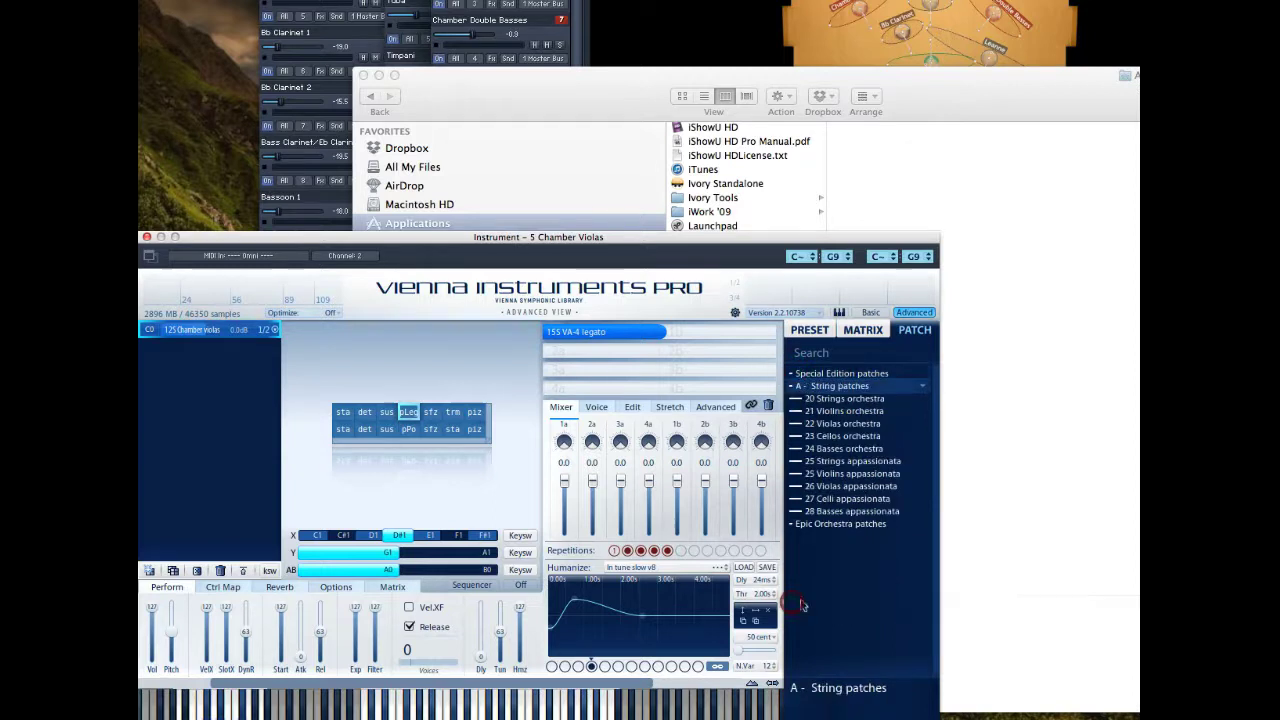
click(798, 487)
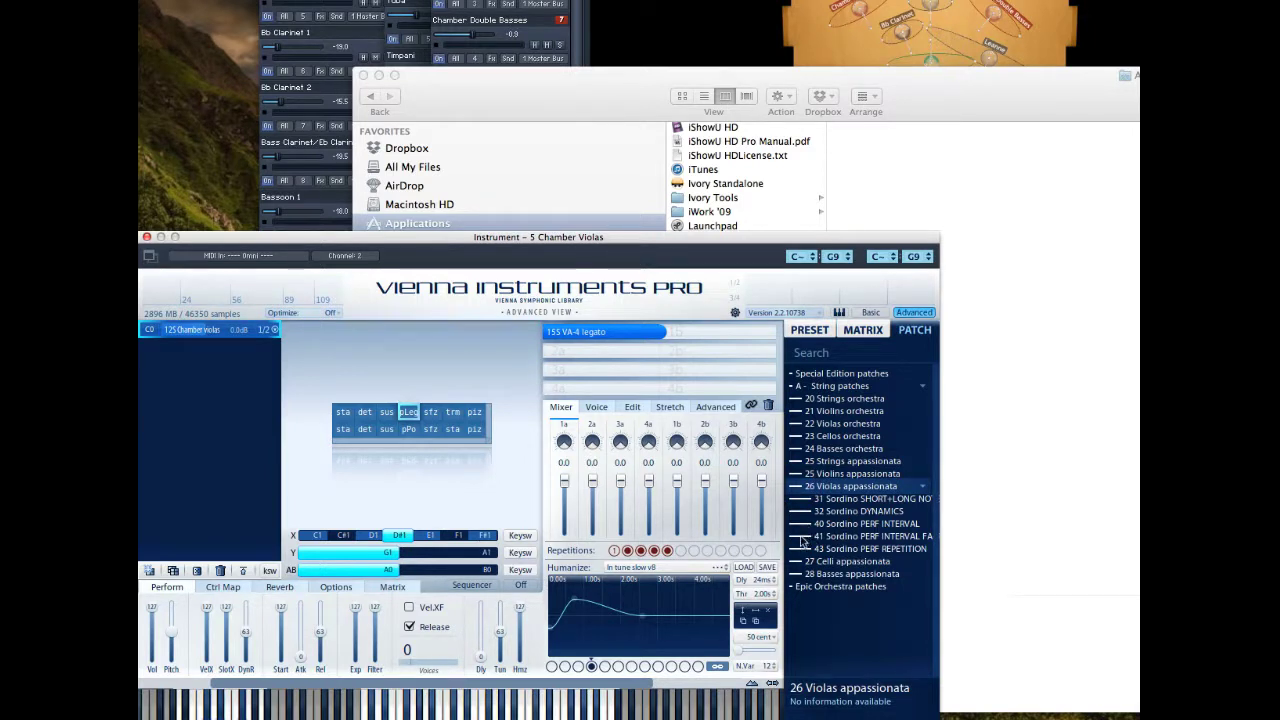
click(801, 537)
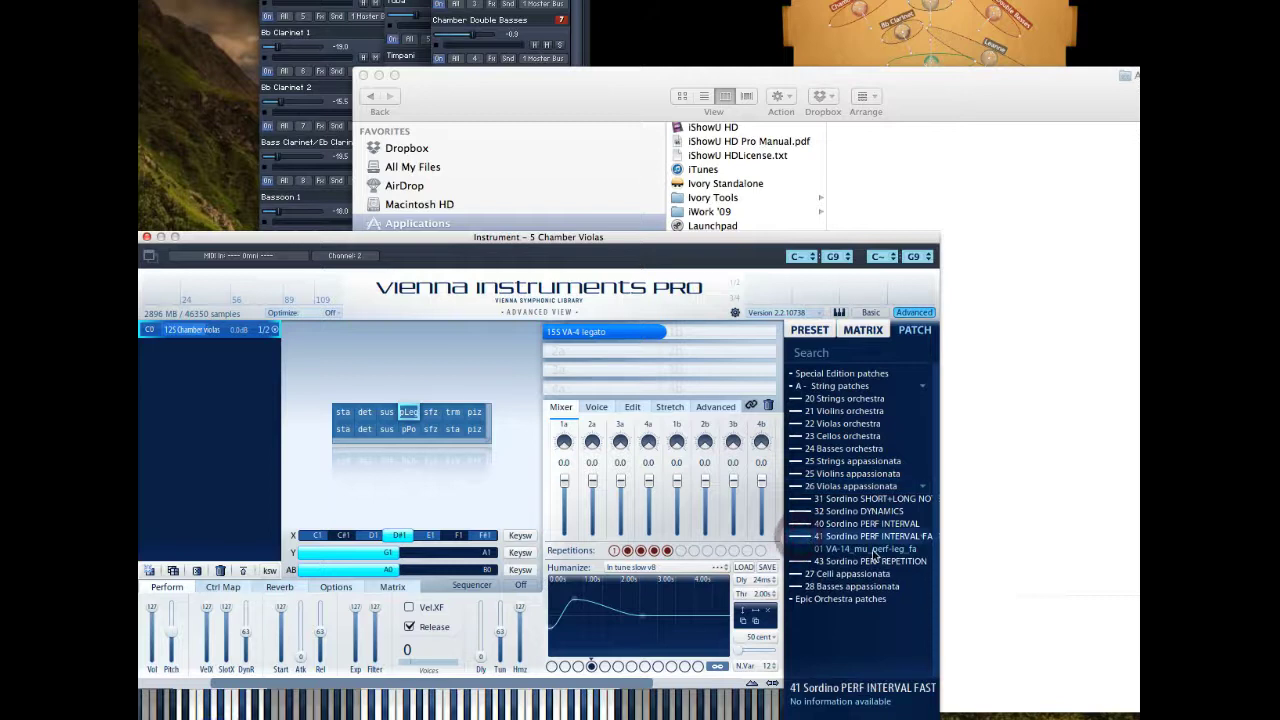
click(803, 540)
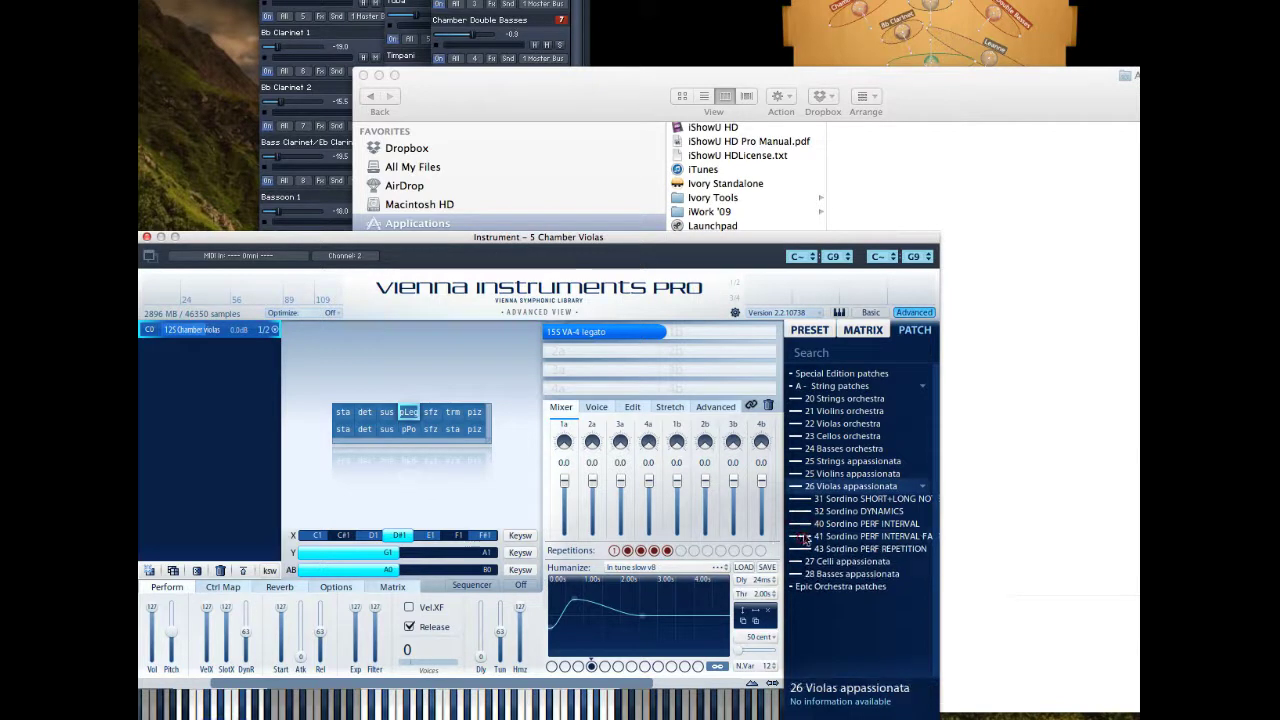
Load the patch 01 VA-10_perf-legato_fa from 22 Violas orchestra, 11 PERF INTERVAL FAST into slot 1b of the pLeg cell.
click(800, 426)
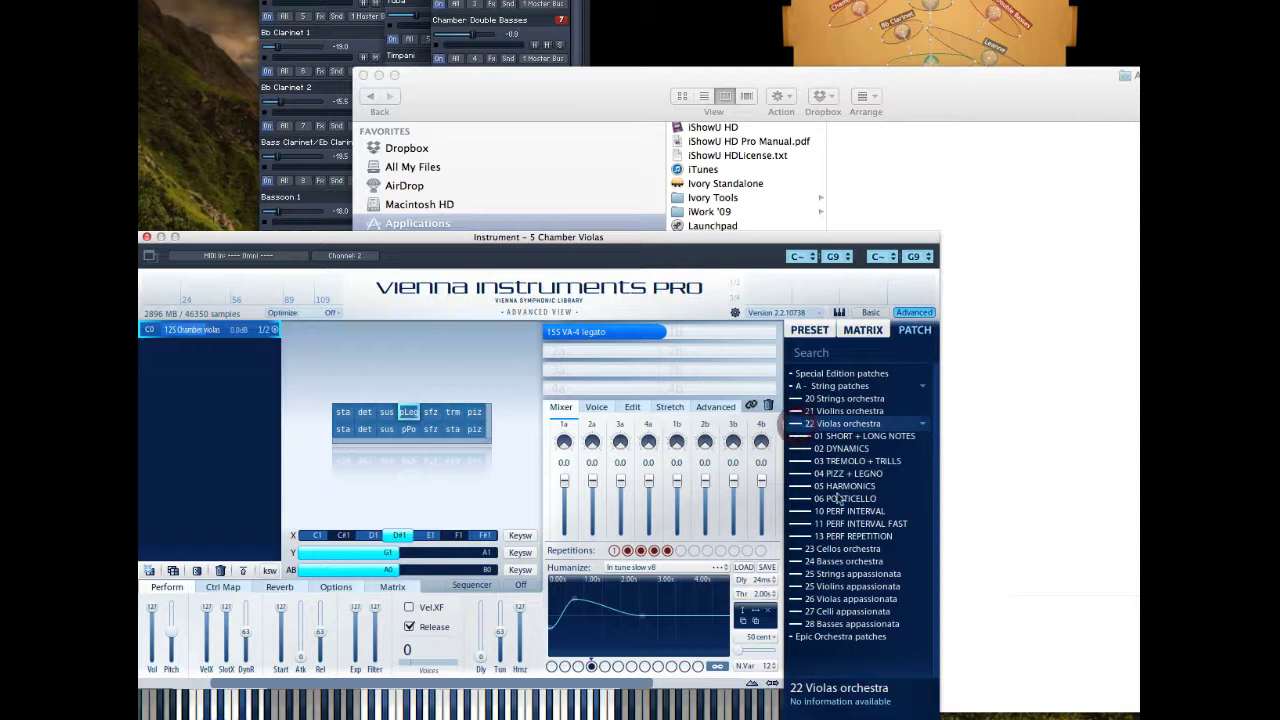
click(805, 523)
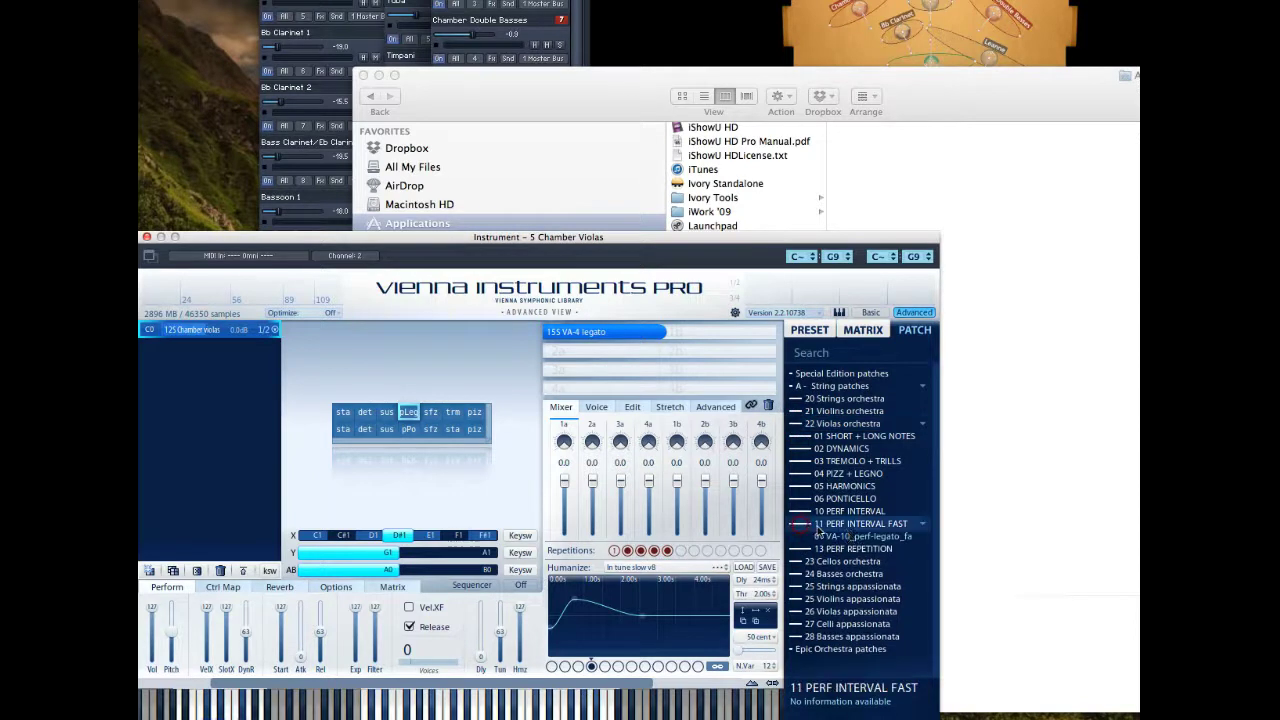
click(852, 540)
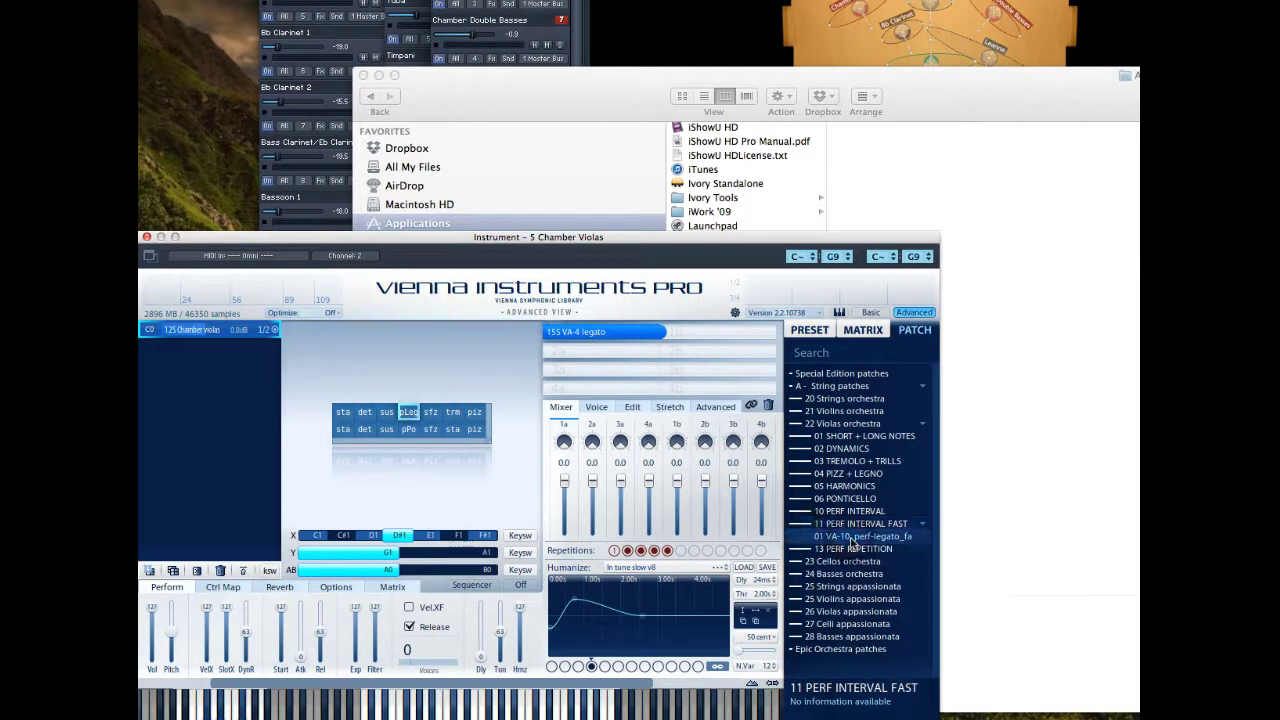
drag(853, 541, 719, 338)
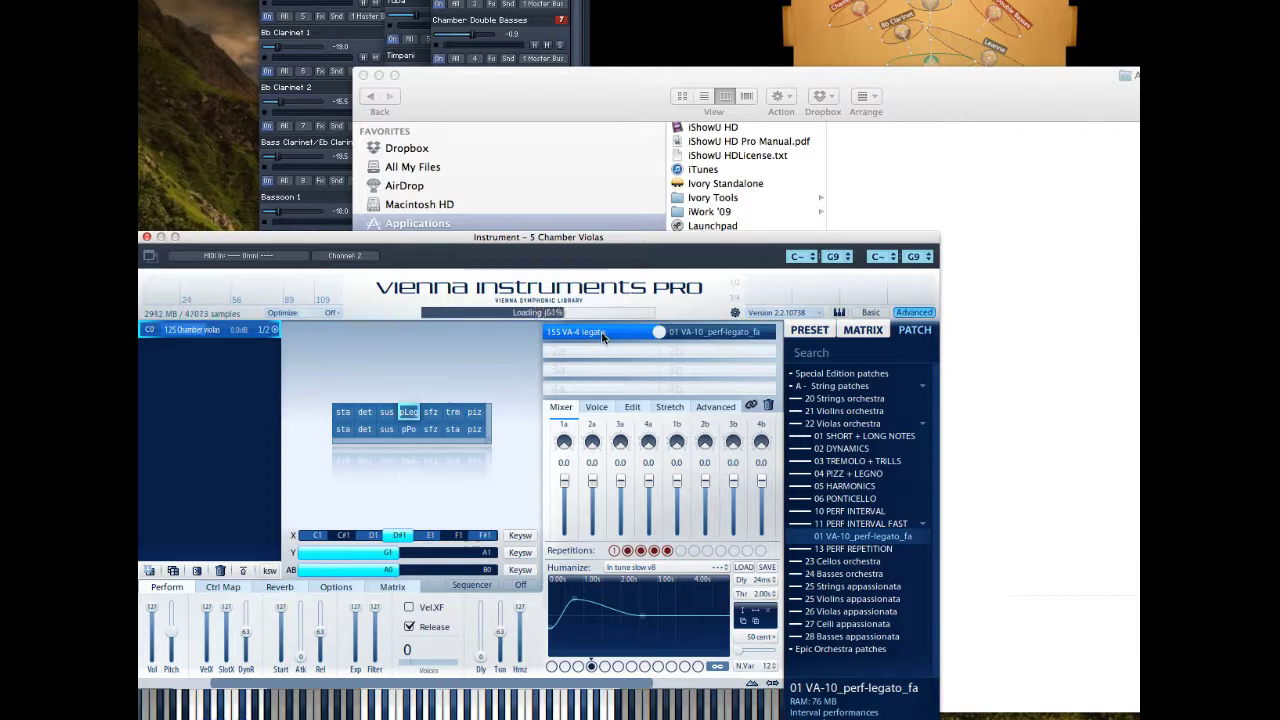
Lower slot 1a's volume to -inf and select slot 1b to hear the VA-10 fast legato patch alone.
click(566, 484)
drag(566, 484, 566, 528)
click(726, 336)
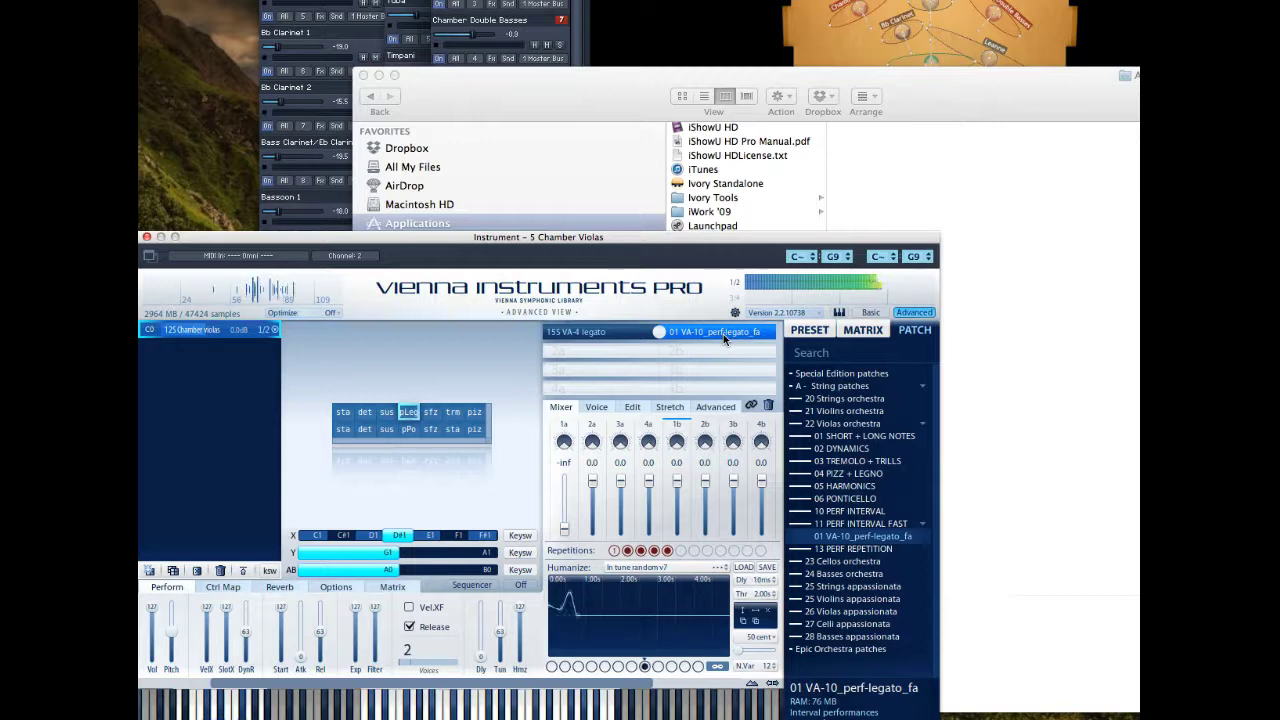
Restore slot 1a's volume to 0.0 and lower slot 1b's to -inf to hear 15S VA-4 legato alone.
click(610, 333)
click(563, 525)
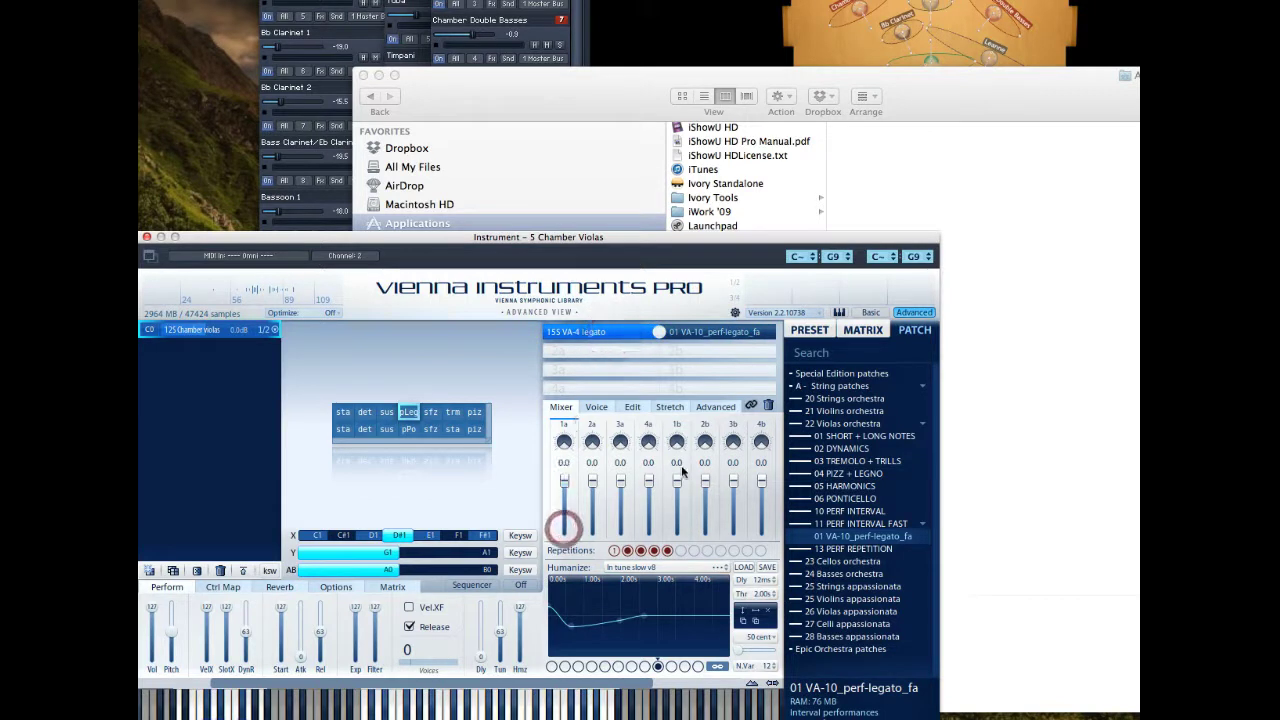
click(710, 335)
click(677, 485)
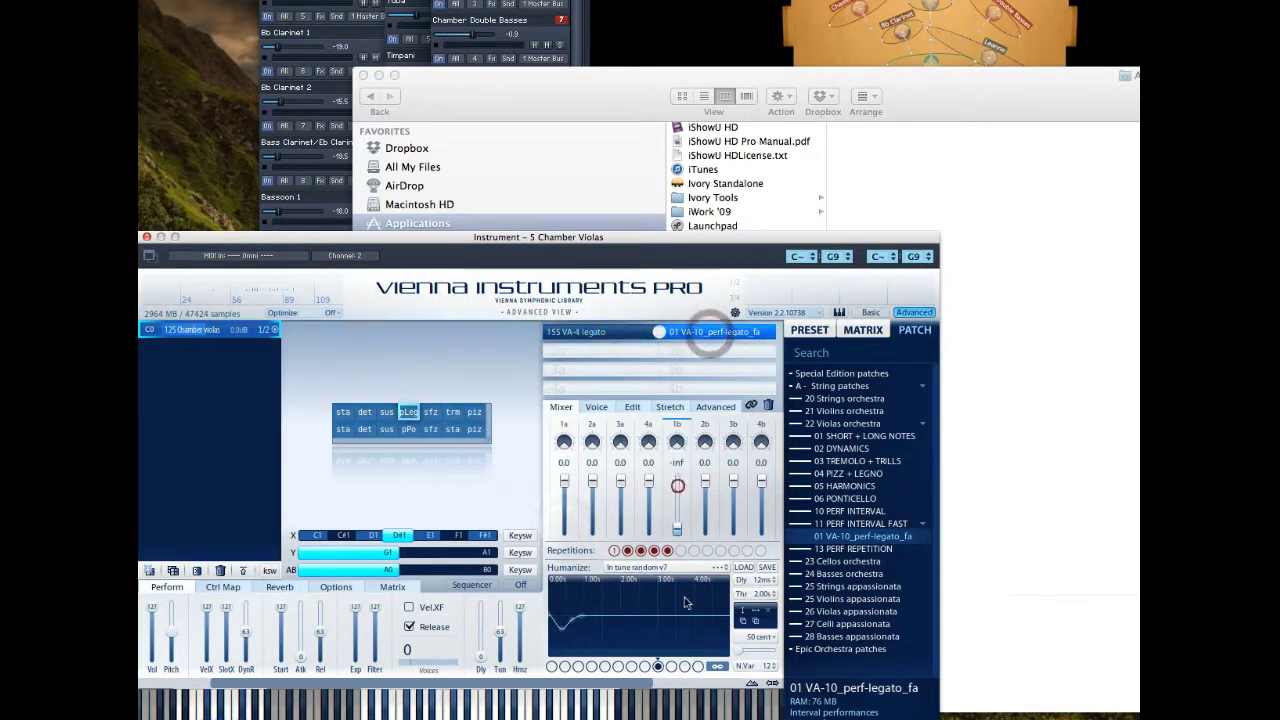
click(606, 333)
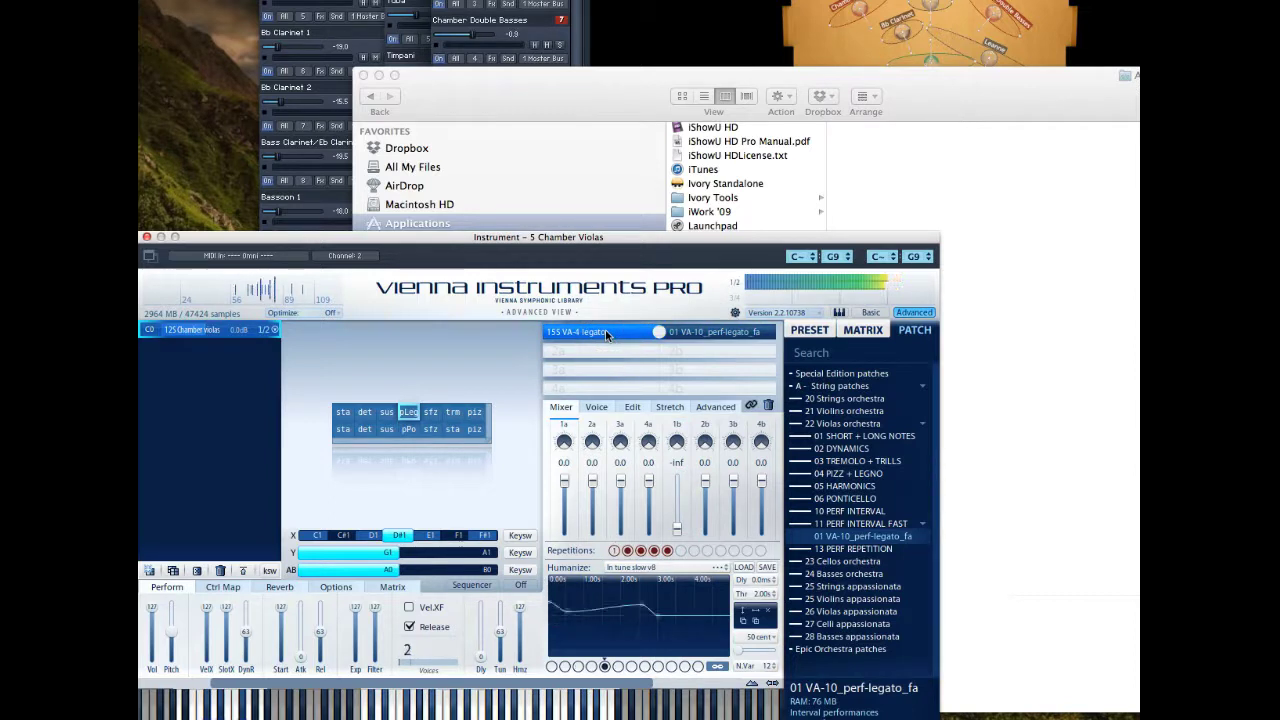
Raise slot 1b's volume back to 0.0, lower slot 1a's to -inf, and select slot 1b.
click(706, 338)
drag(677, 531, 679, 455)
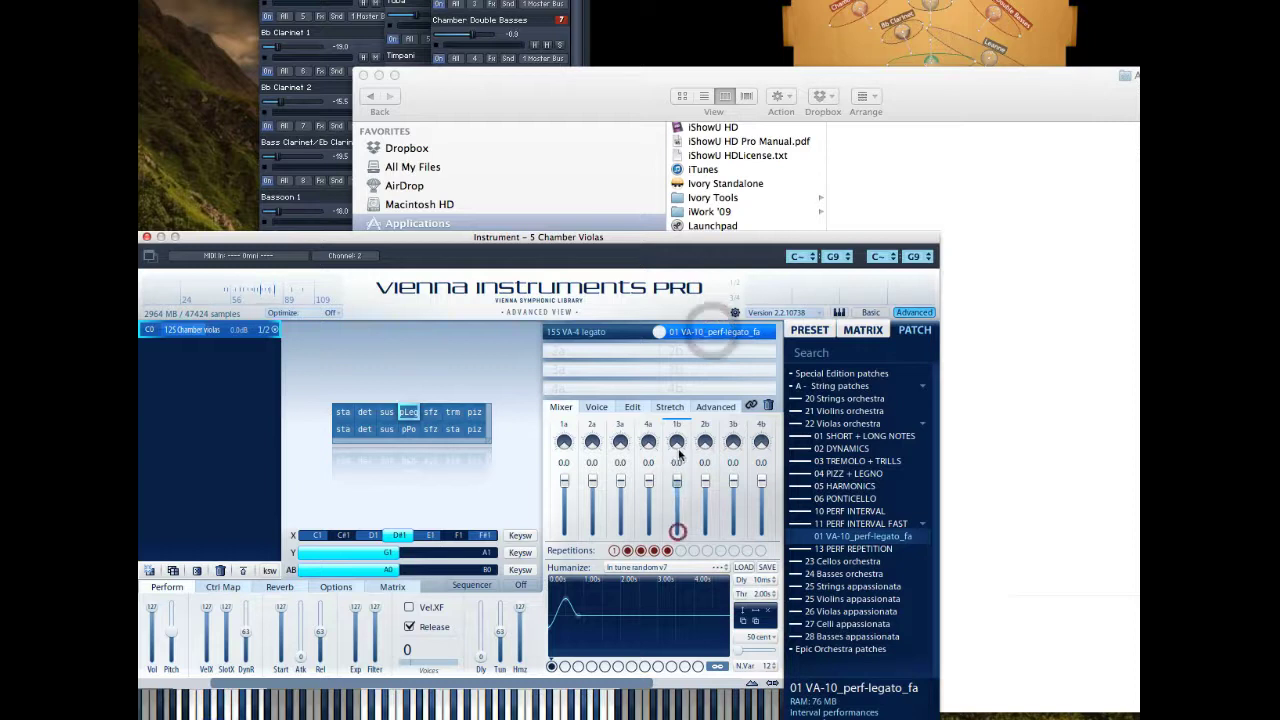
drag(565, 485, 567, 536)
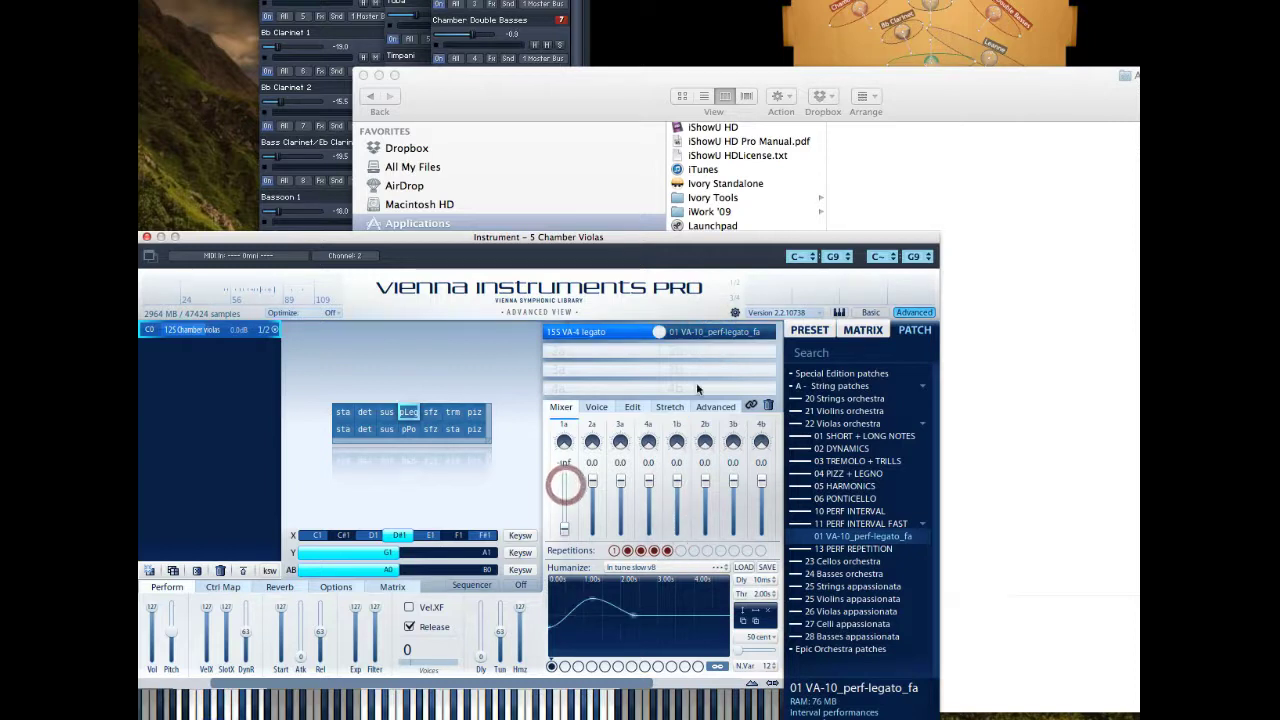
click(712, 335)
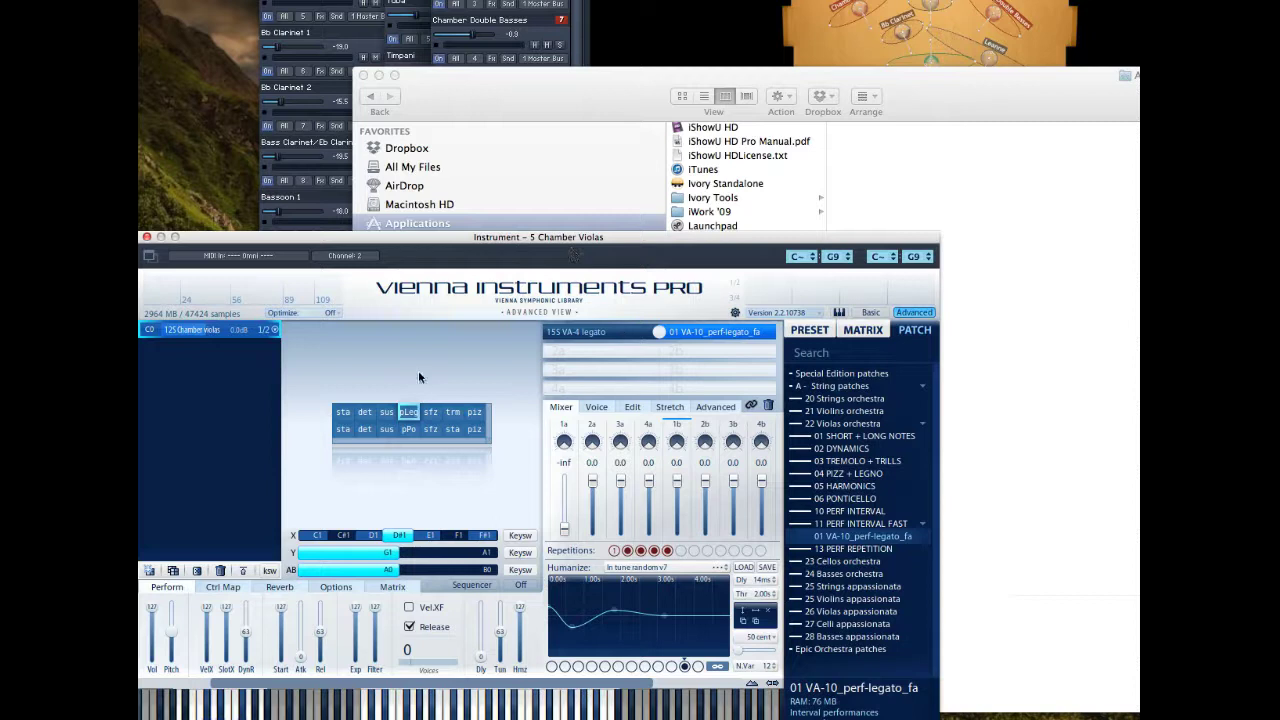
Reset slot 1a's volume to 0.0 and silence slot 1b so that only 15S VA-4 legato sounds.
click(608, 338)
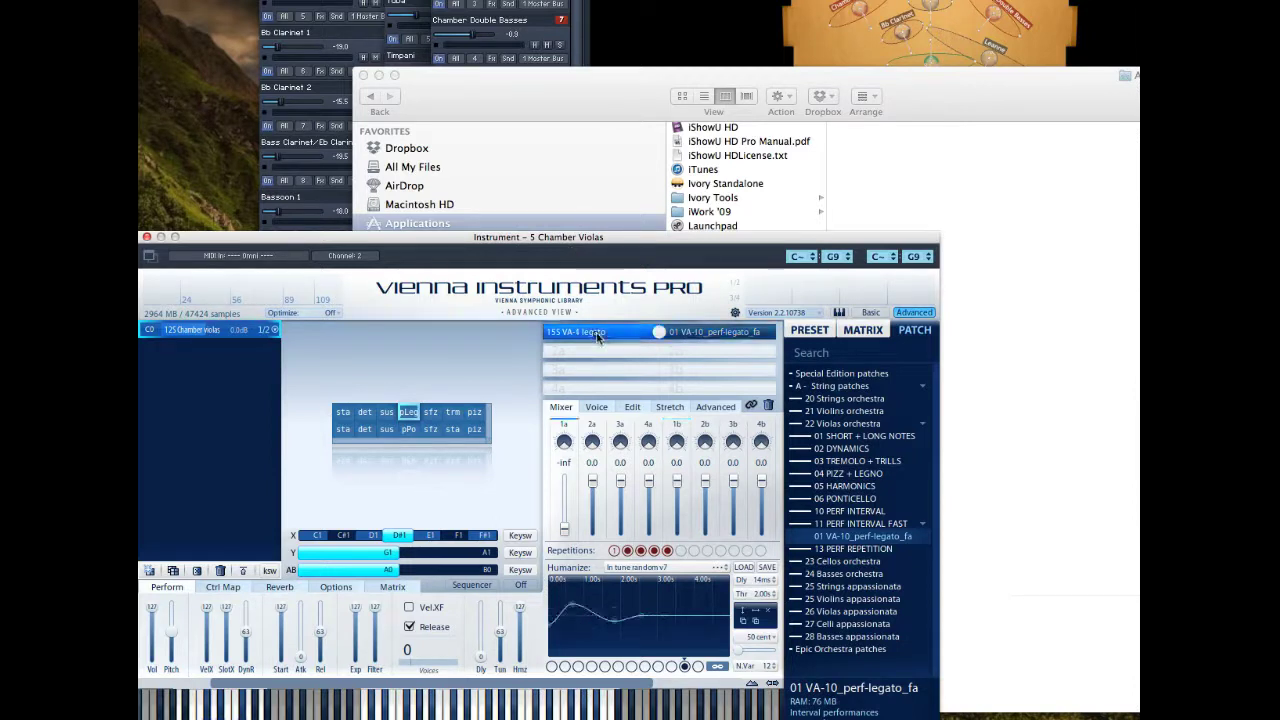
click(562, 533)
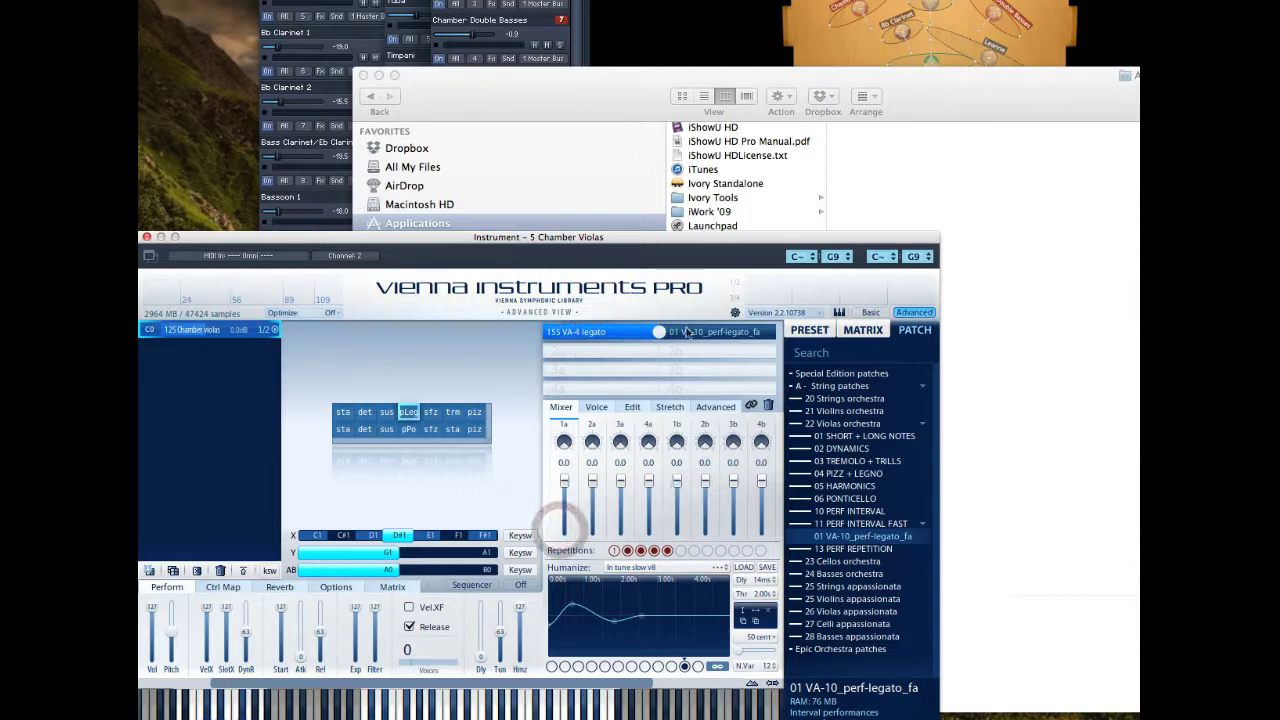
click(707, 336)
click(677, 485)
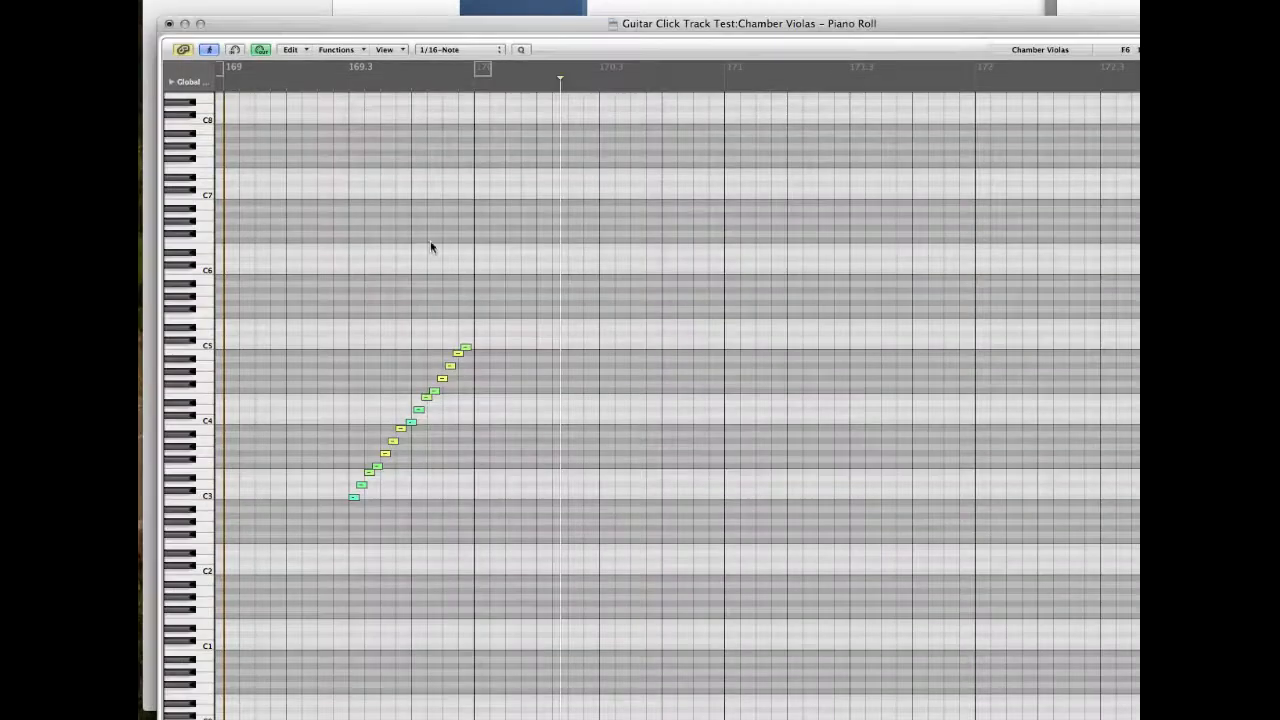
Move the playhead just before 169.3 and select every note of the ascending run from C3 to C5.
click(340, 82)
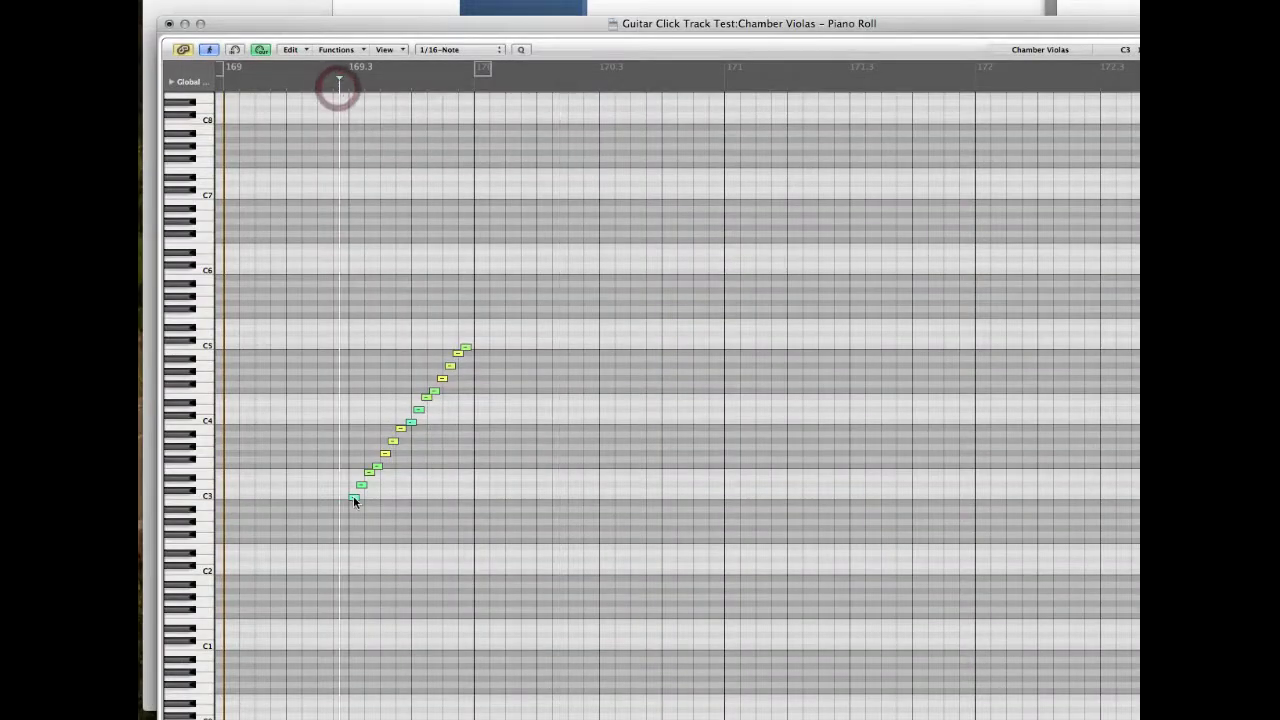
drag(354, 537, 486, 343)
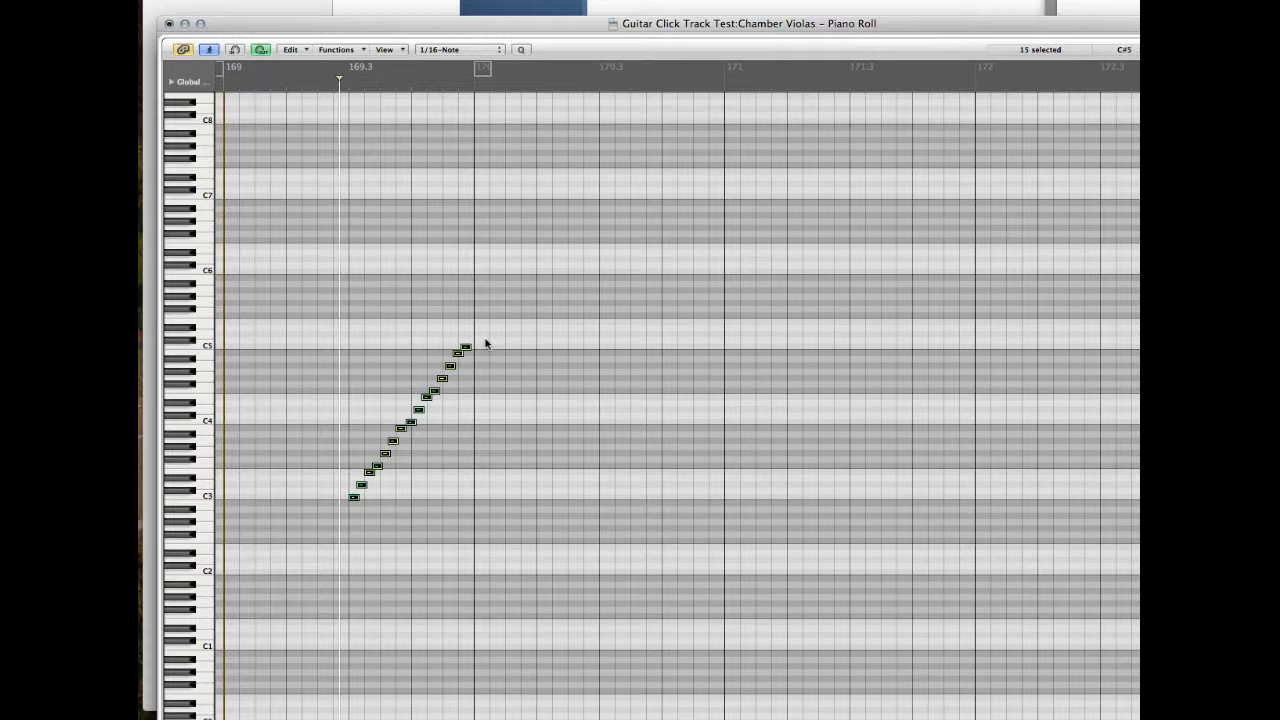
drag(352, 530, 490, 337)
Play the run from just before 169.3 to hear it with the 15S VA-4 legato patch alone.
click(310, 89)
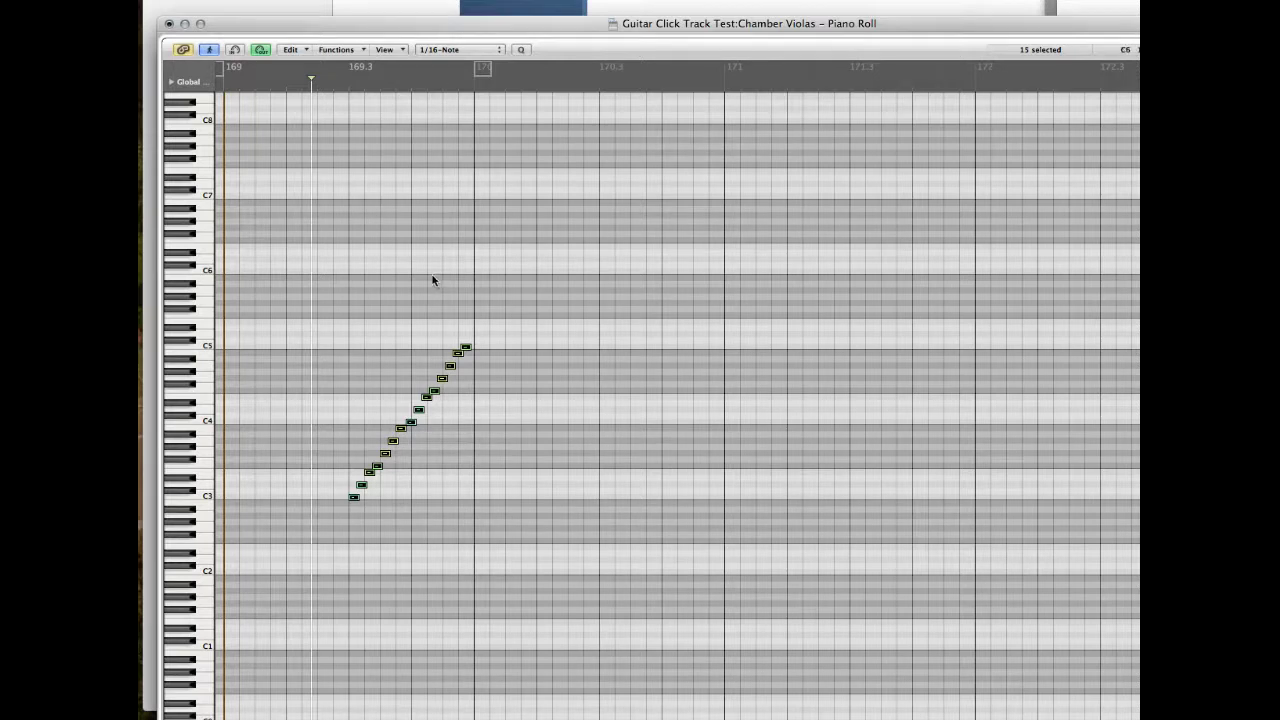
key(space)
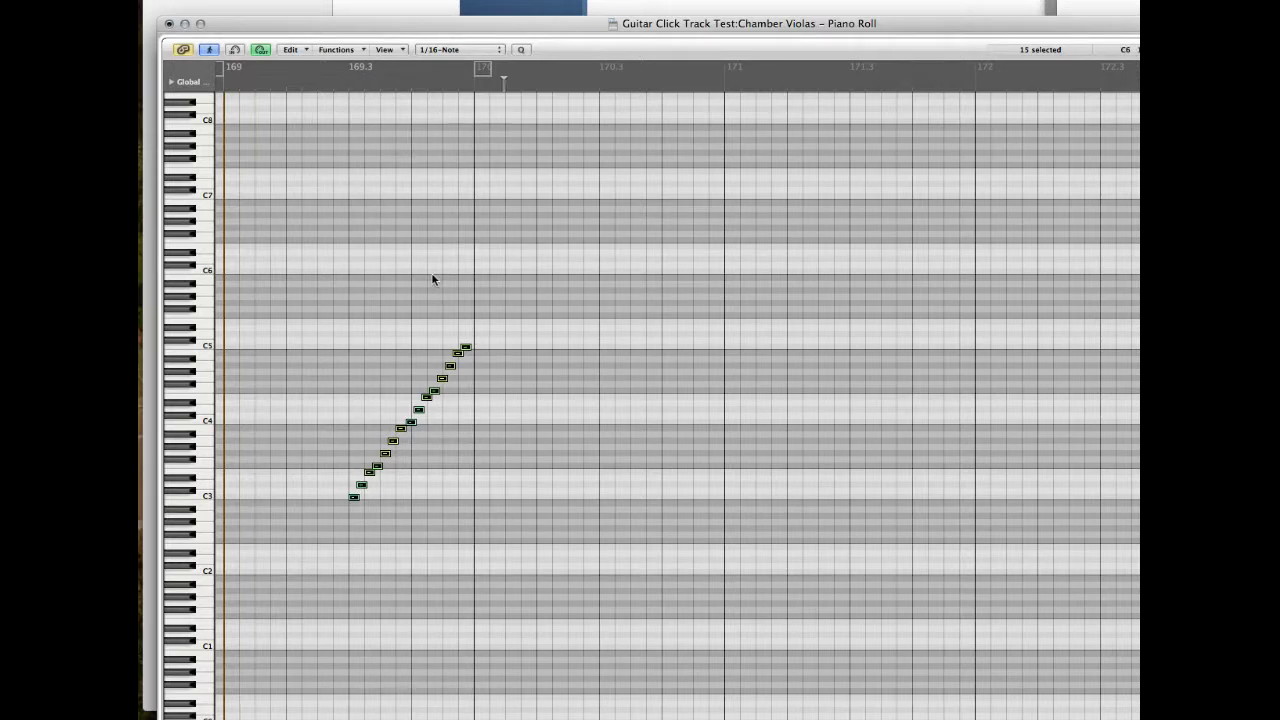
click(320, 95)
scroll(460, 310, down, 2)
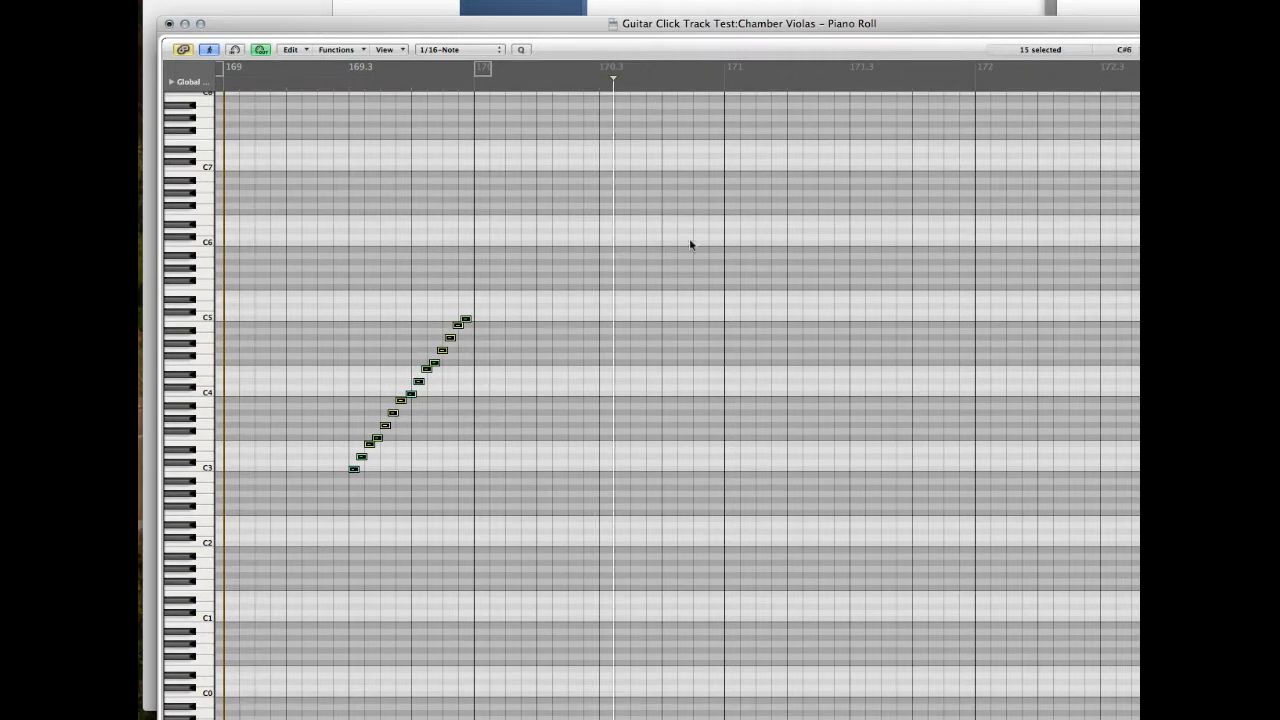
Switch to the Vienna Instruments Pro window, select slot 1b and restore its volume to 0.0.
key(ctrl+Right)
key(ctrl+Right)
key(ctrl+Right)
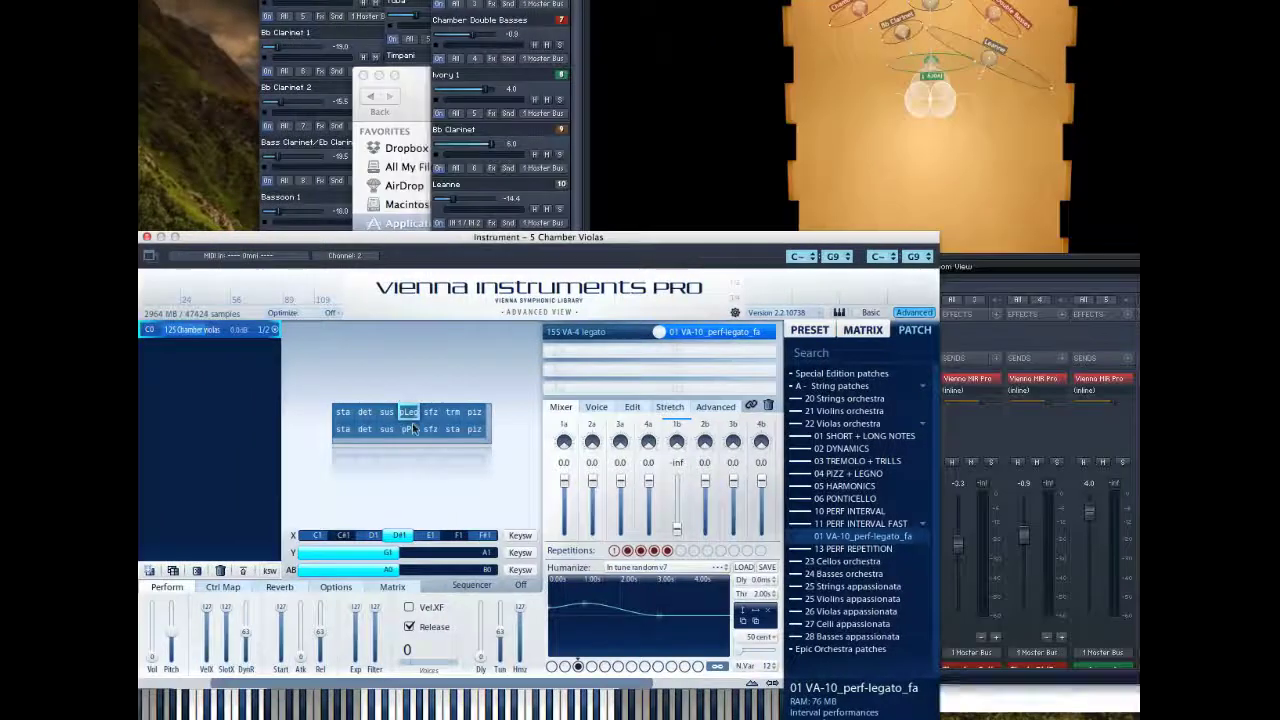
click(700, 333)
click(677, 527)
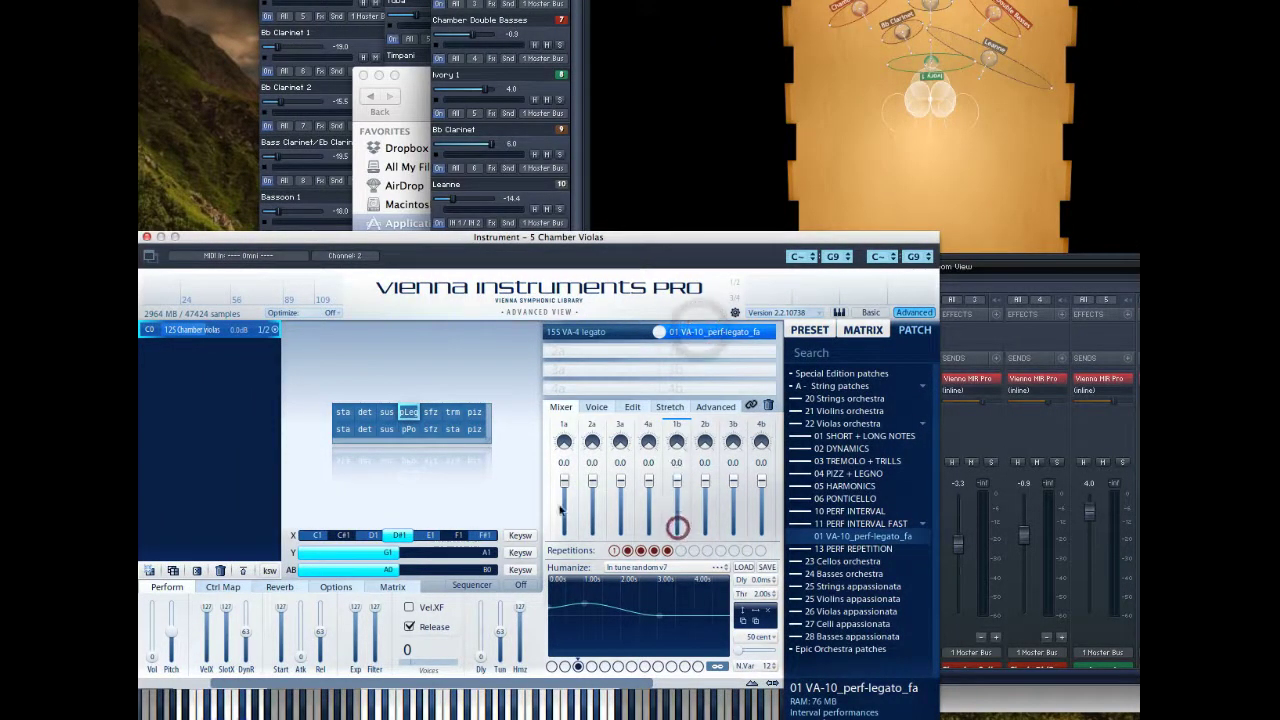
Return to the Chamber Violas Piano Roll and replay the run from just before 169.3 with both legato patches sounding together.
key(ctrl+Left)
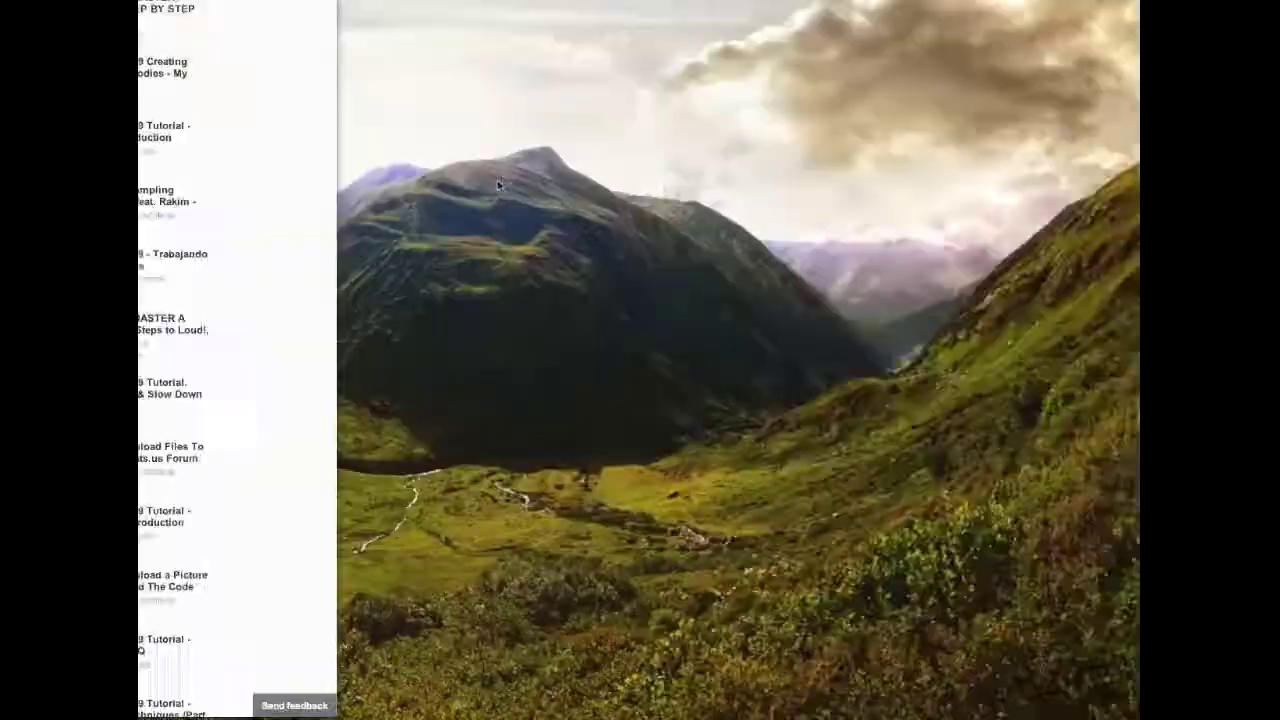
key(ctrl+Left)
click(321, 88)
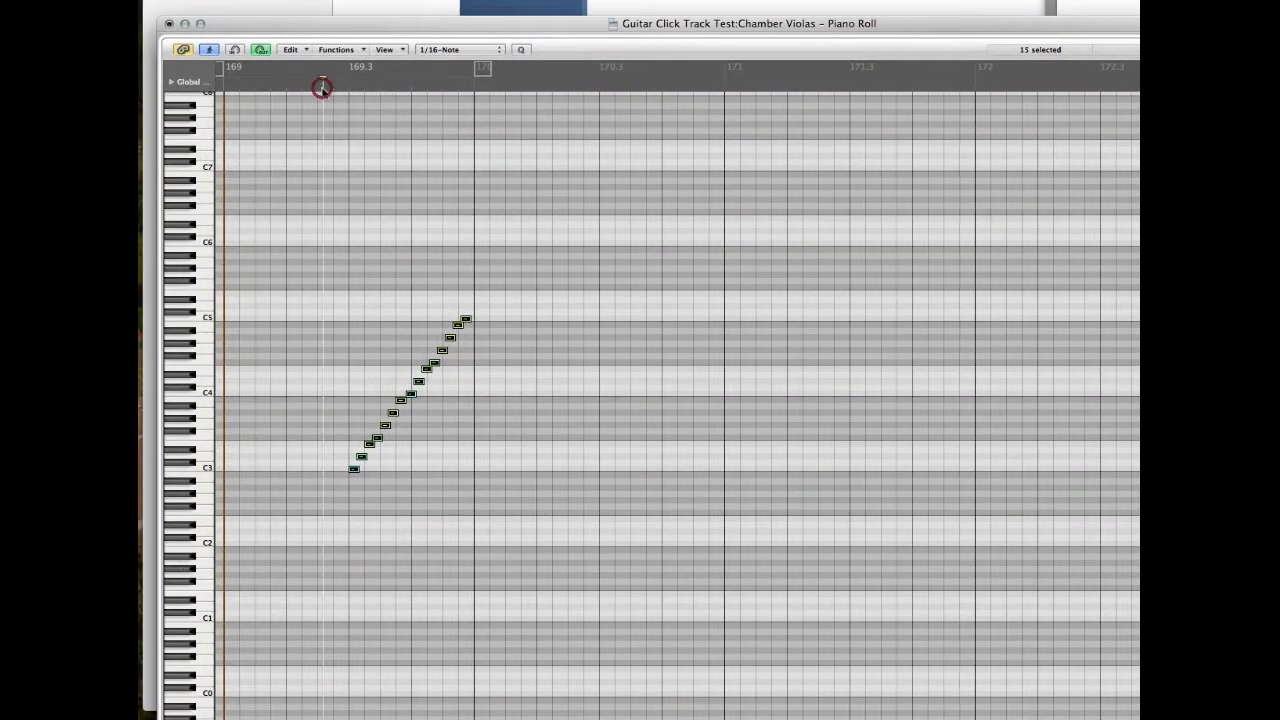
click(315, 88)
click(304, 88)
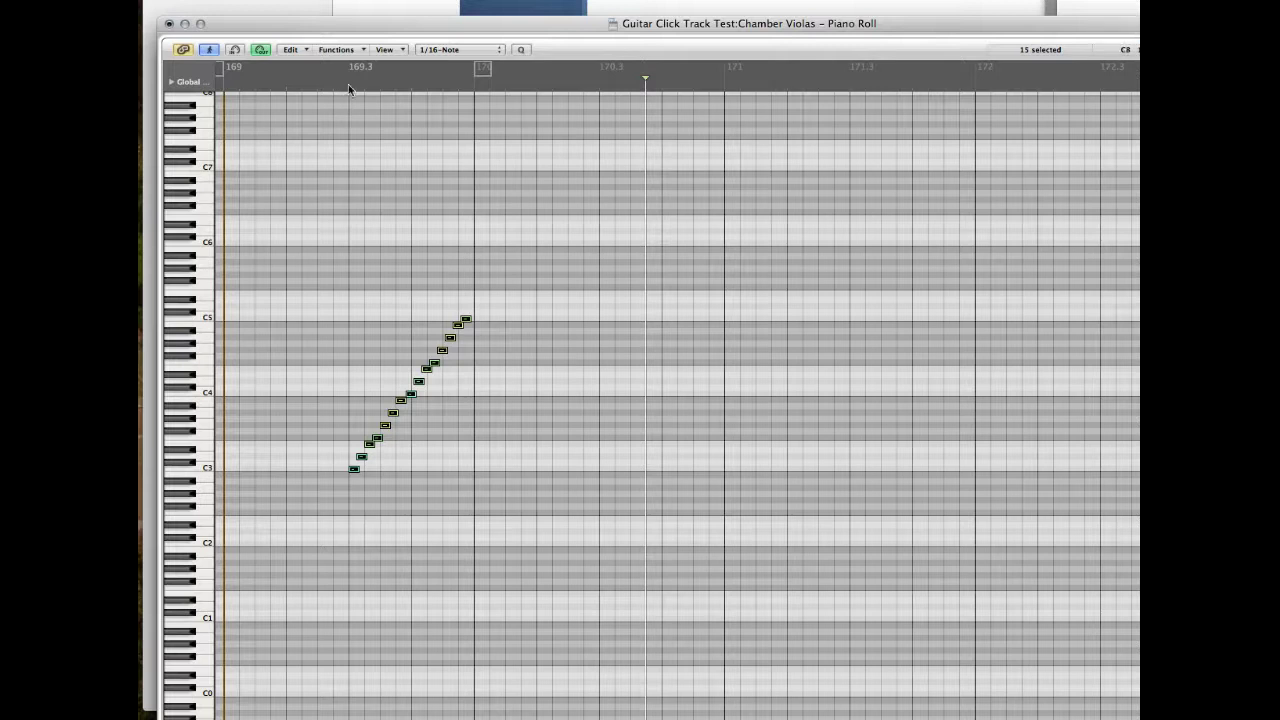
click(334, 92)
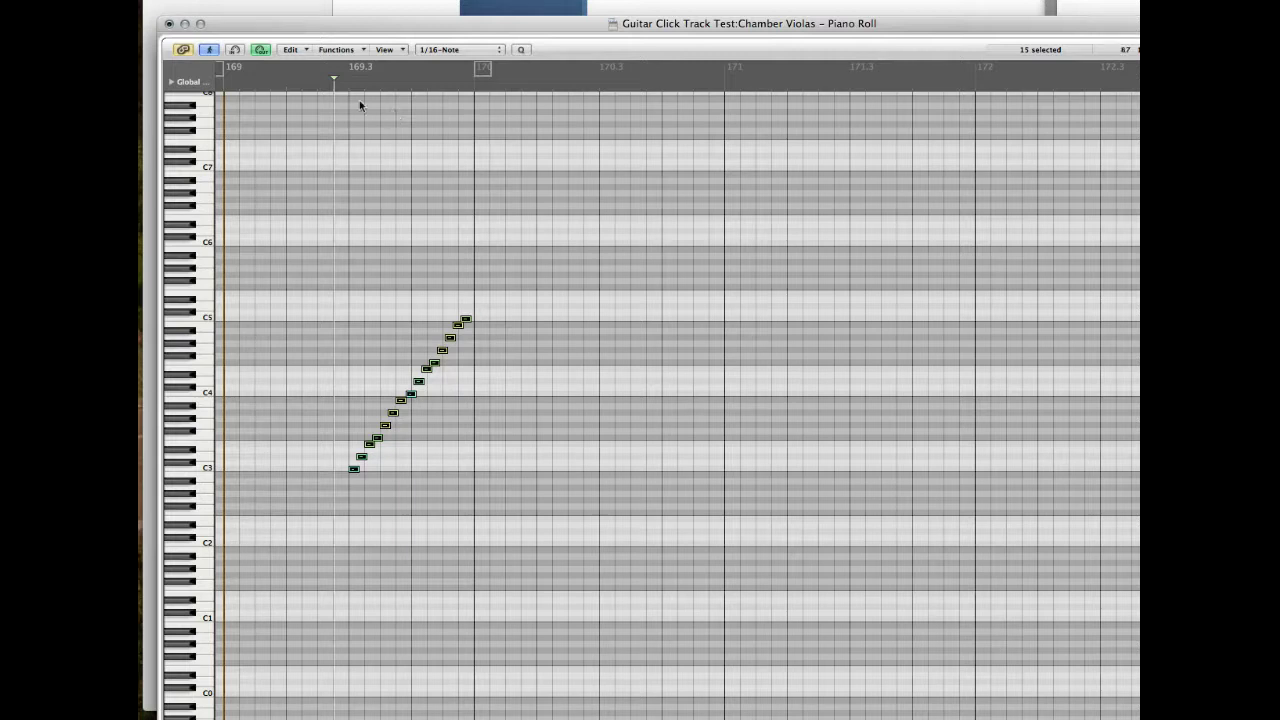
click(326, 91)
key(space)
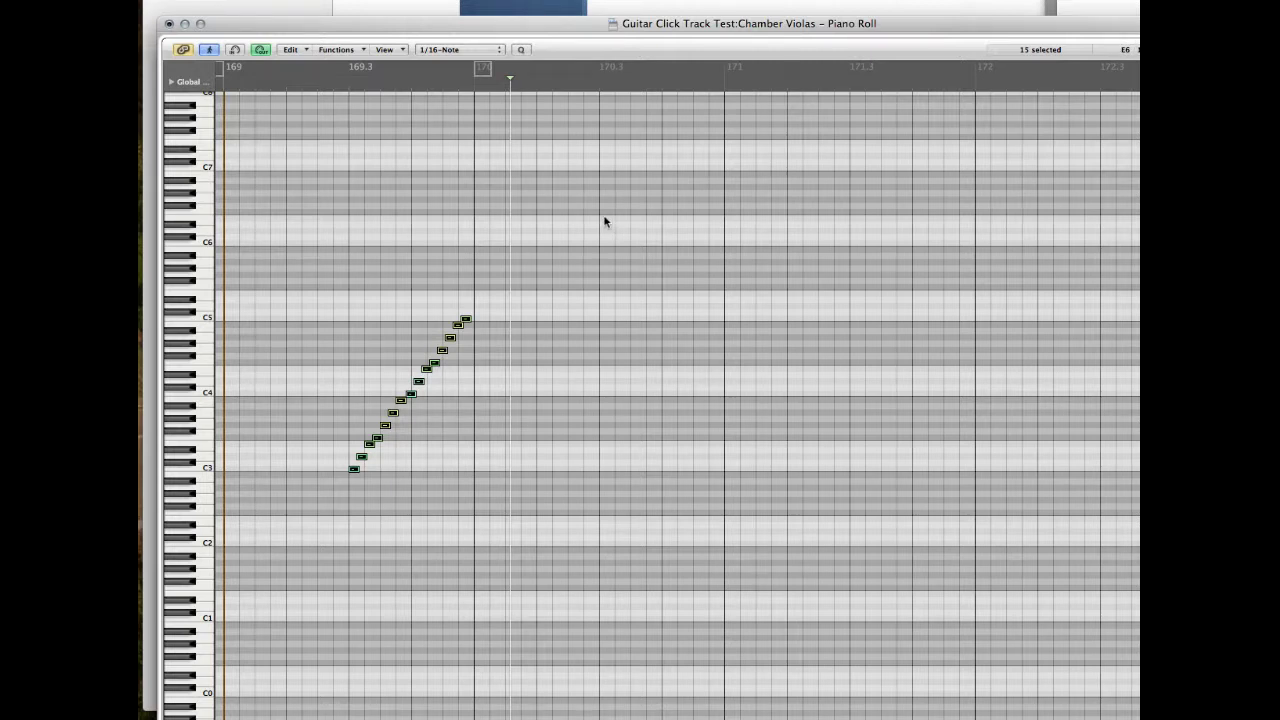
click(318, 88)
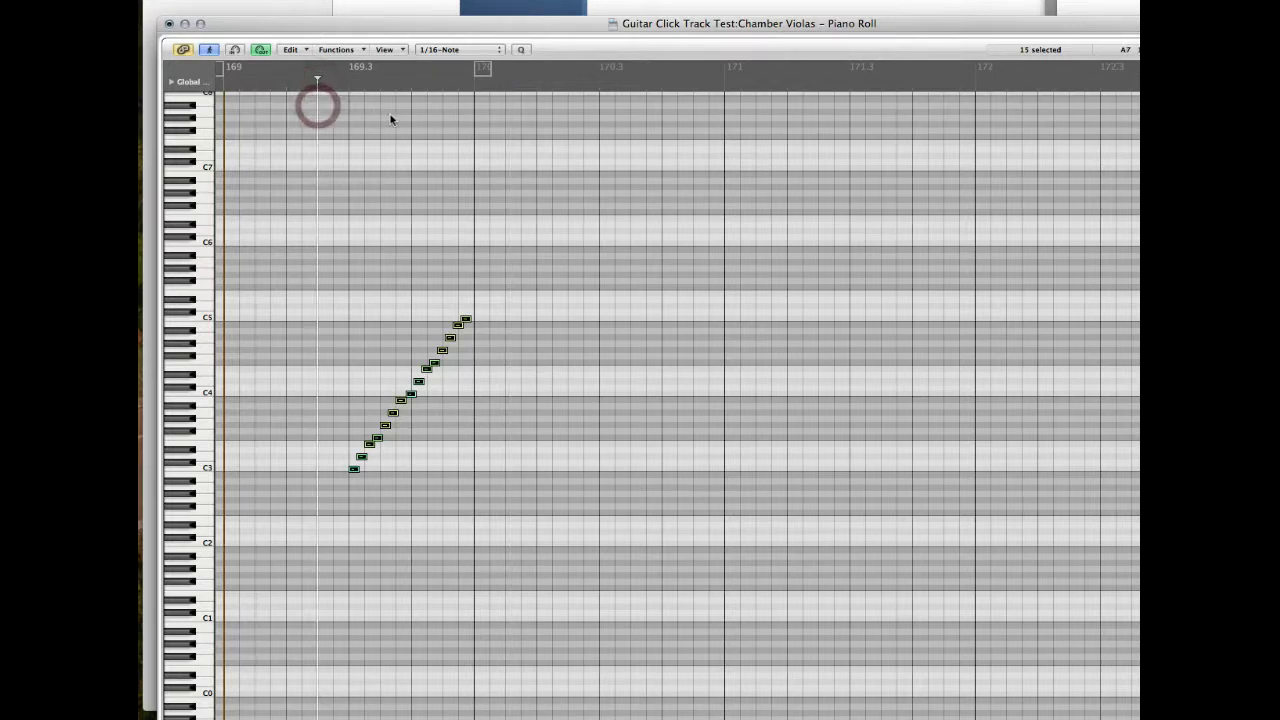
mouse_move(760, 714)
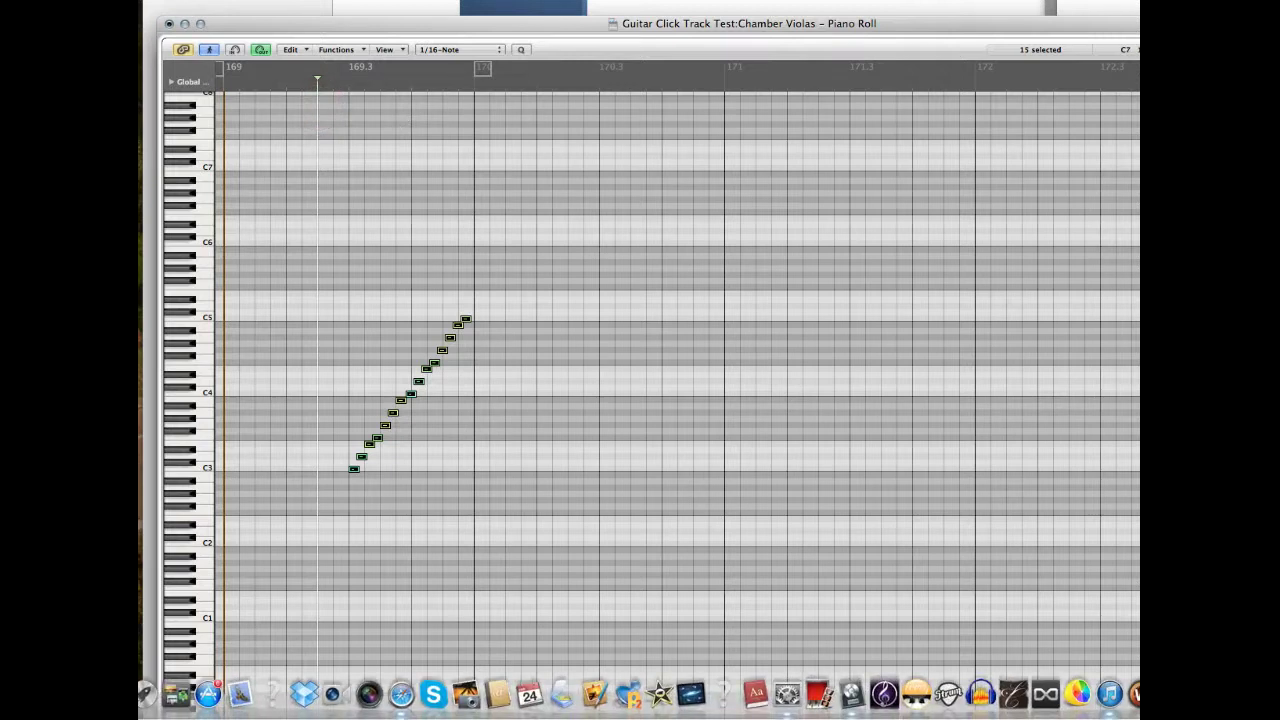
click(1136, 694)
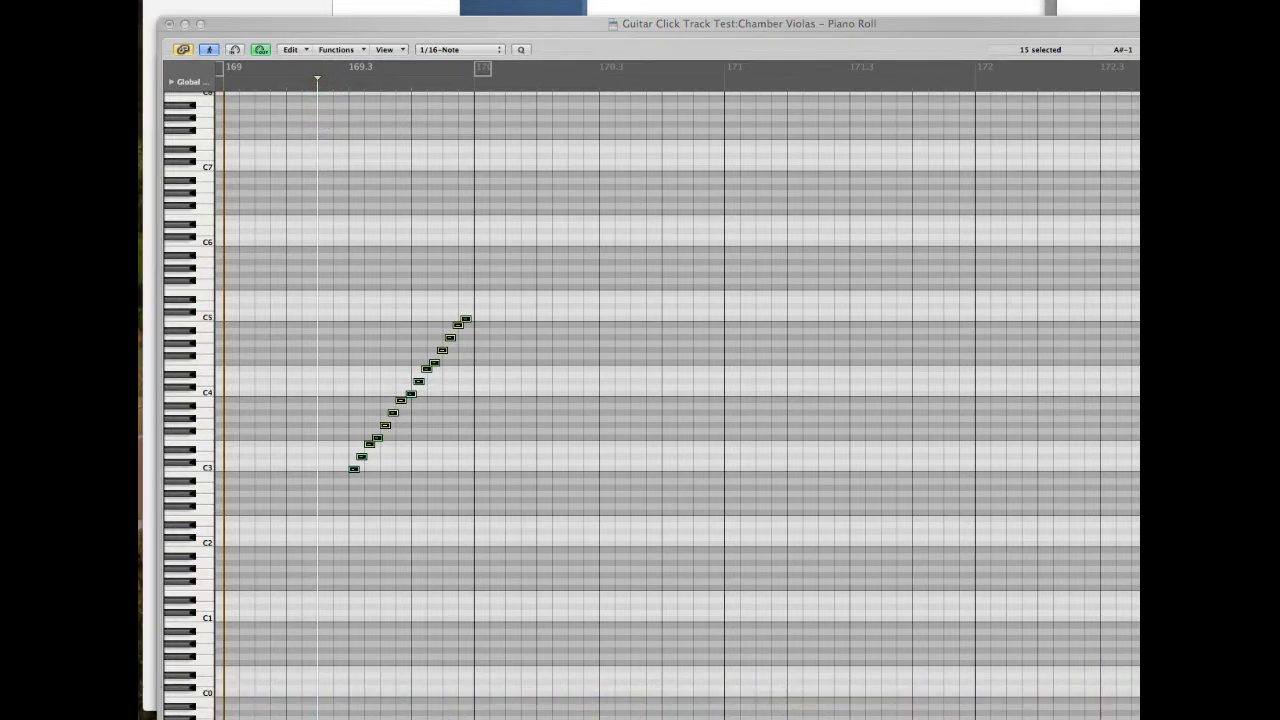